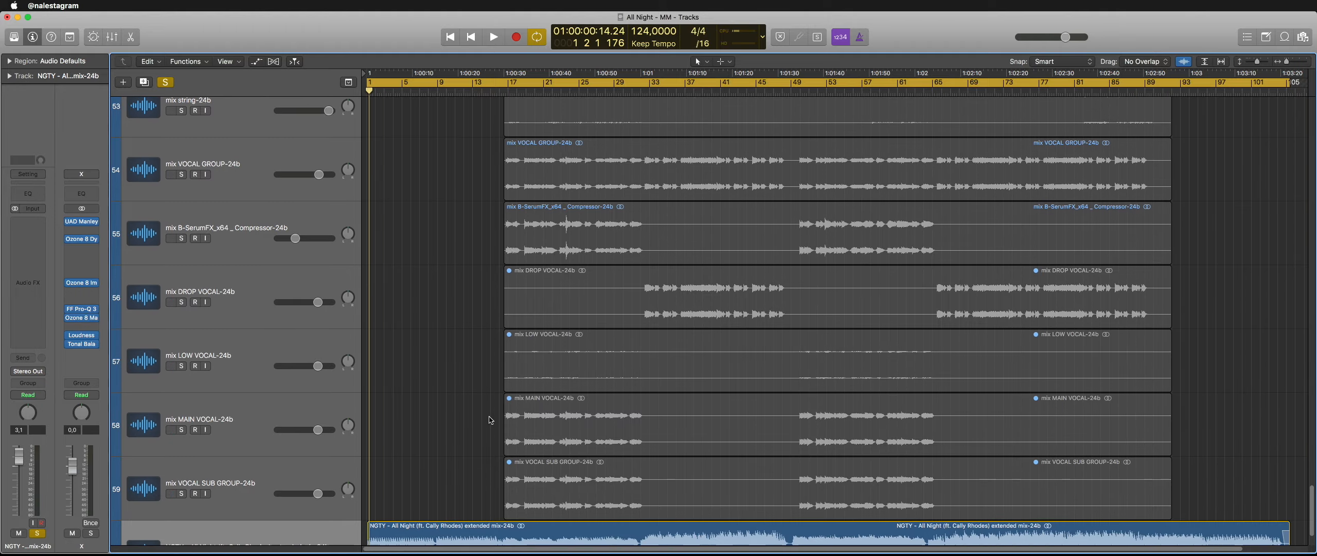
Step: Bypass the Ozone Maximizer, Pro-Q 3, Ozone Imager, Ozone Dynamic EQ and UAD Manley plug-ins on the output channel and place the playhead at bar 17
scroll(830, 294, "down", 20)
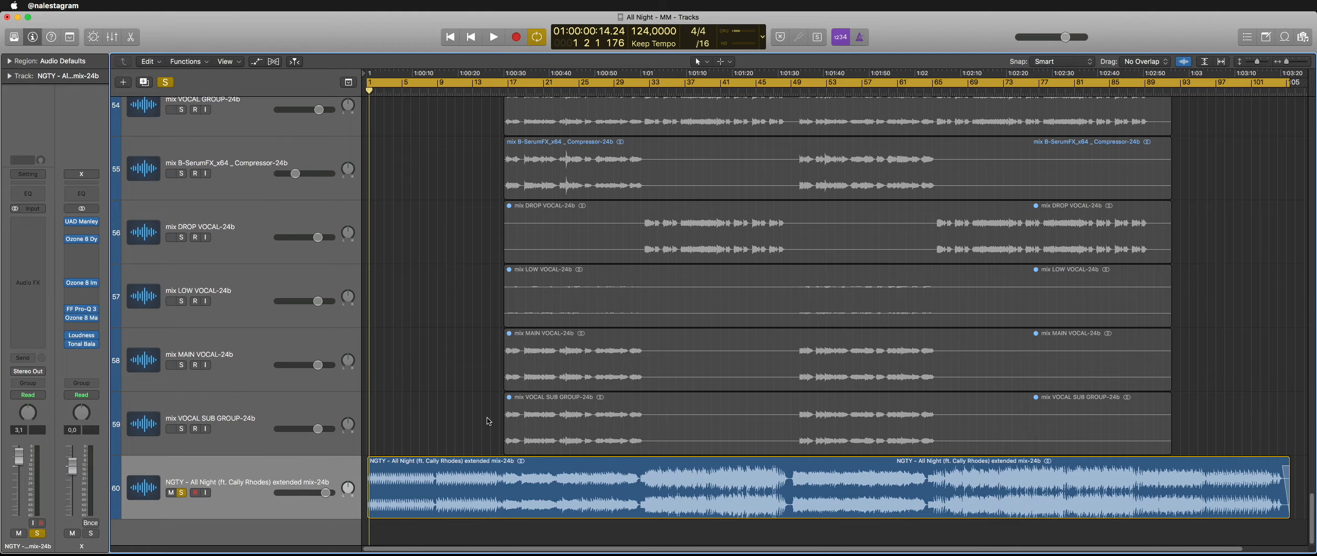
scroll(667, 289, "up", 10)
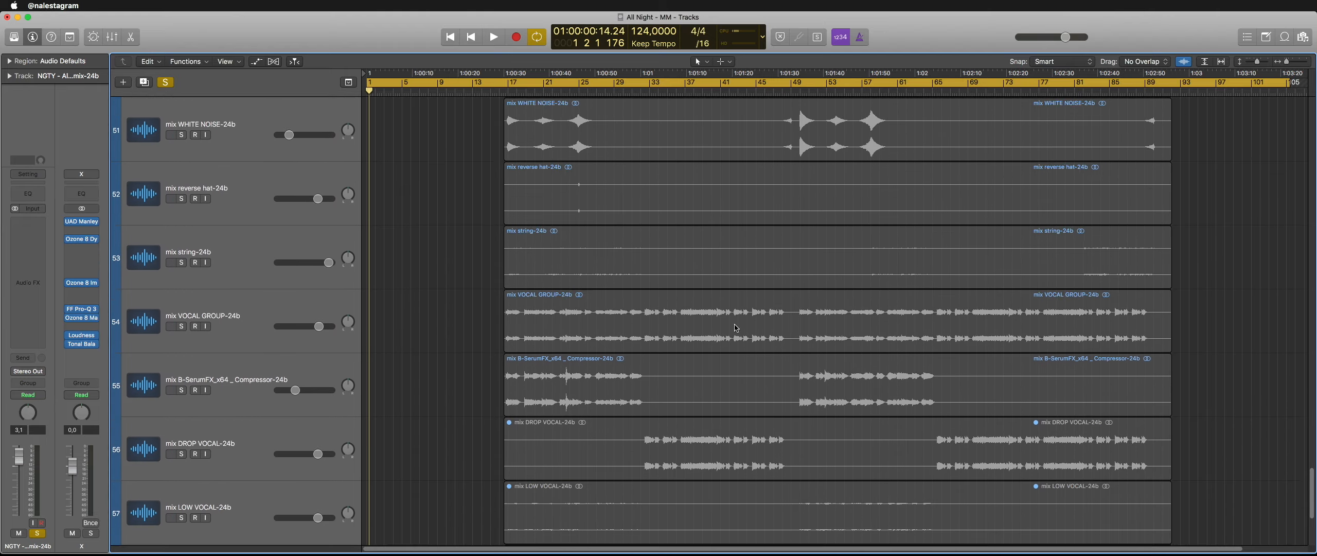
scroll(667, 289, "down", 10)
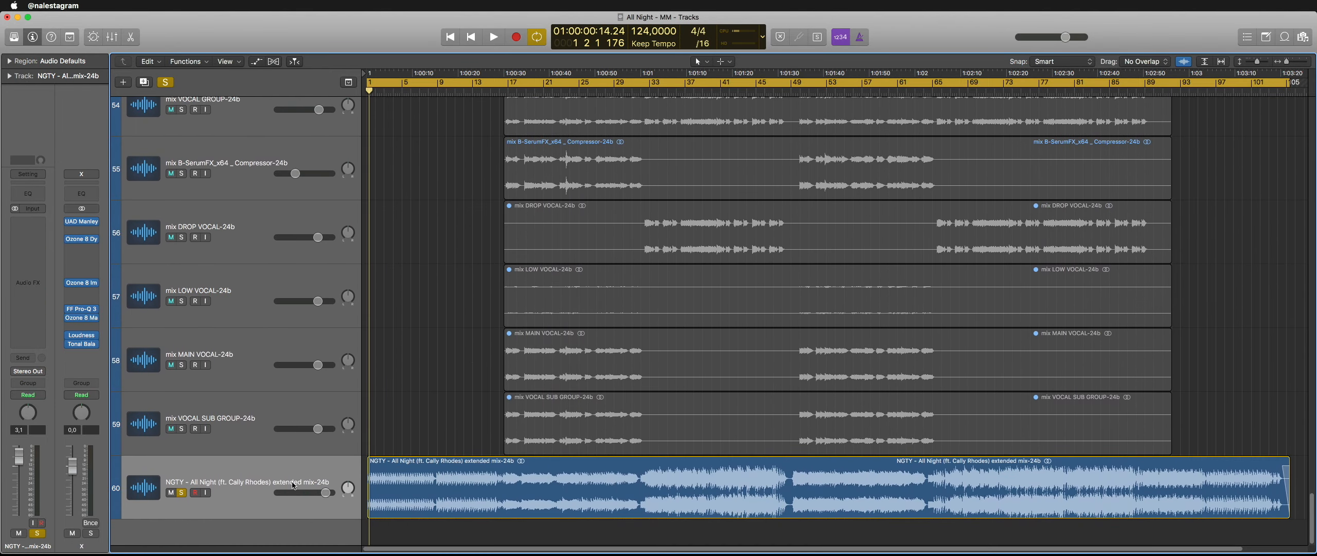
left_click(245, 461)
left_click(446, 431)
left_click(69, 318)
left_click(69, 309)
left_click(69, 282)
left_click(69, 239)
left_click(69, 222)
left_click(508, 92)
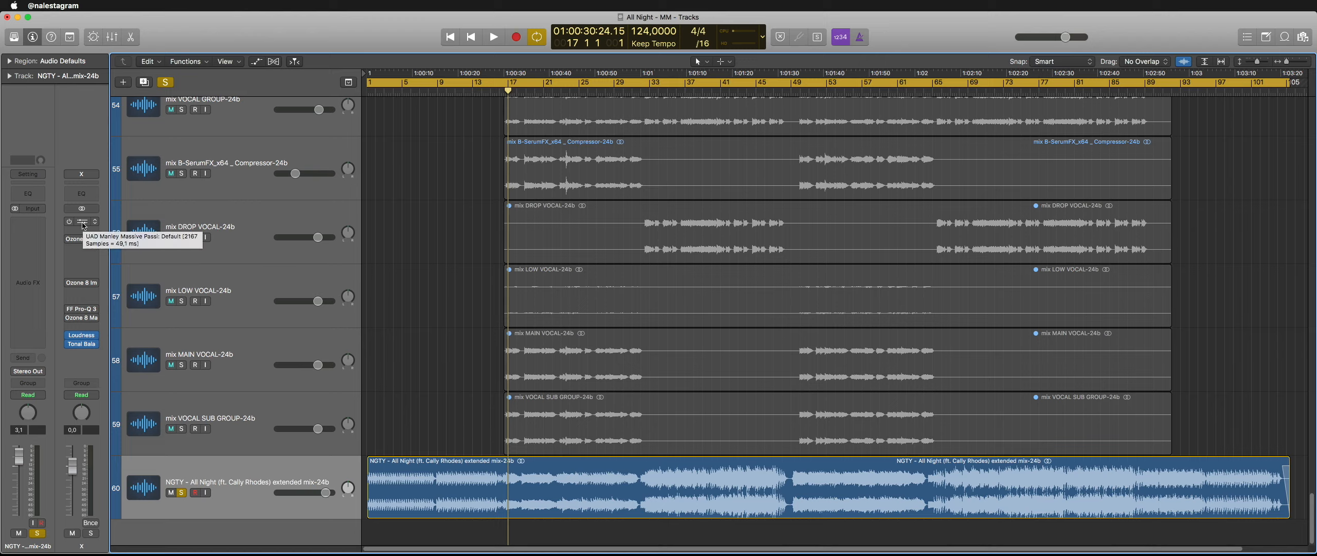
Step: Open the UAD Manley Massive Passive equalizer and set a cycle range over about bars 32 to 40
left_click(83, 225)
left_click_drag(509, 82, 662, 90)
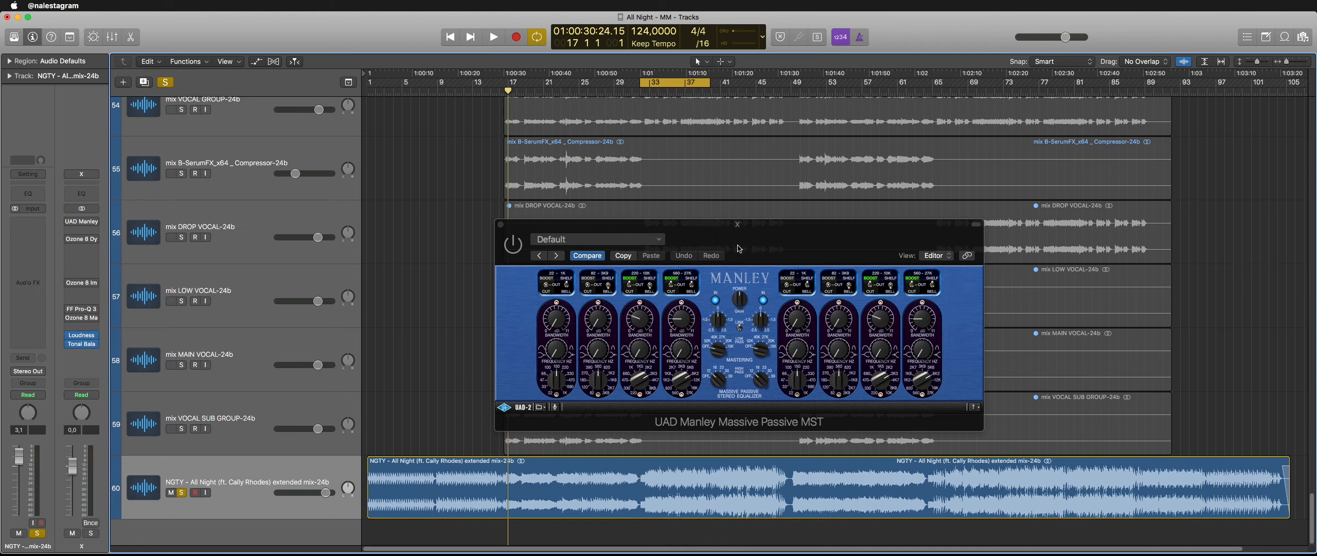
left_click_drag(745, 237, 946, 162)
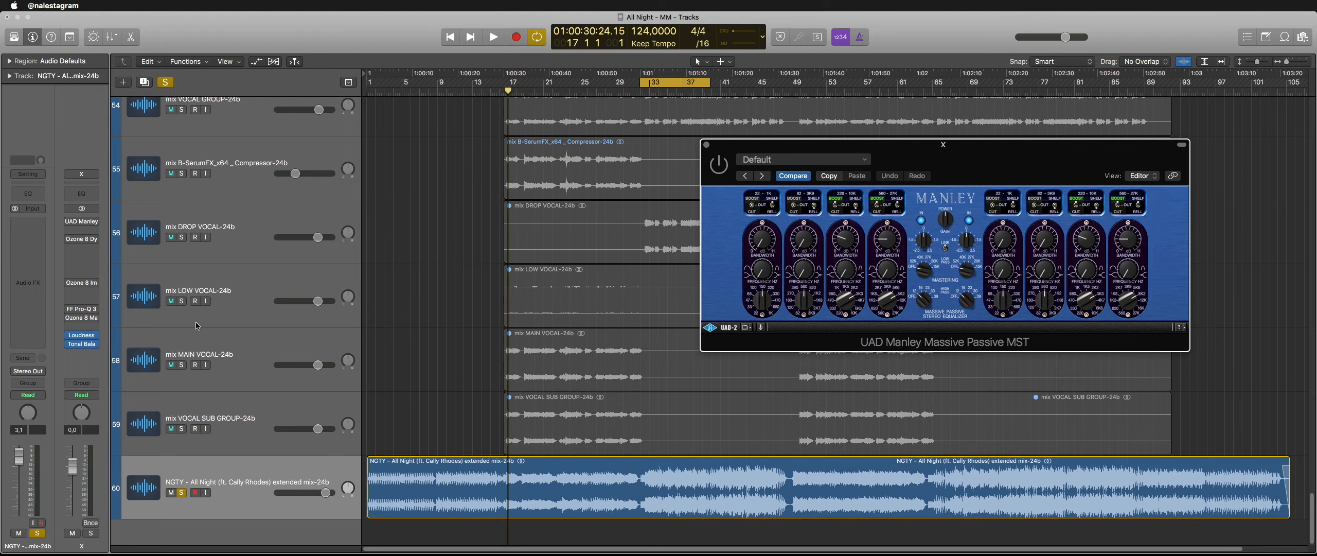
Step: Open FF Pro-Q 3 on the output channel, examine its EQ curve and close it
left_click(81, 309)
mouse_move(243, 192)
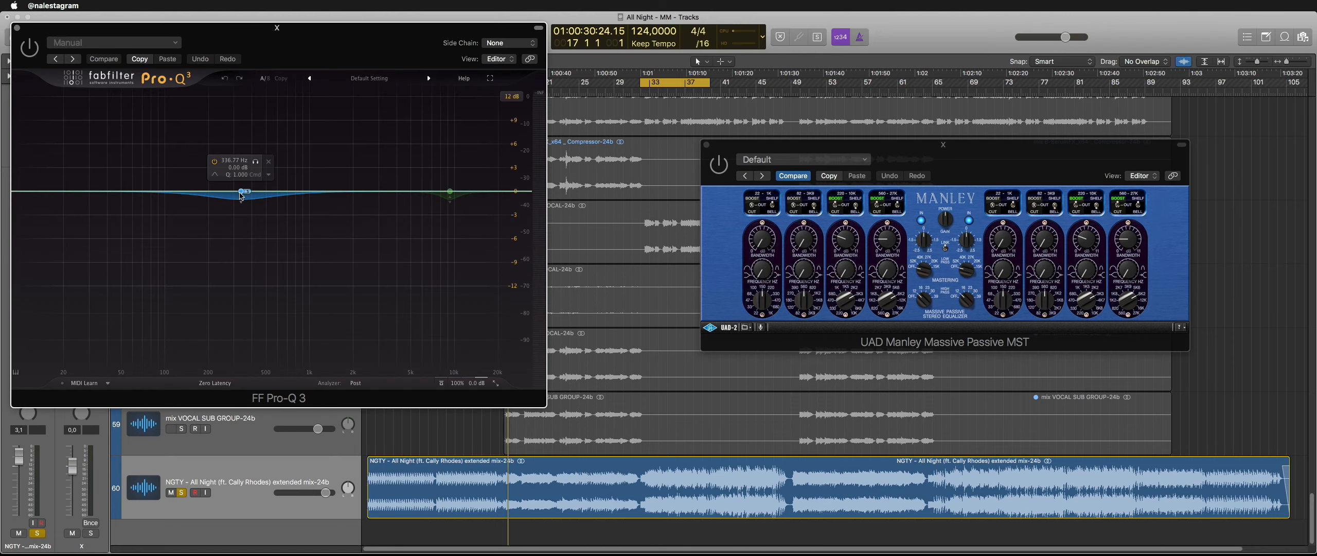
left_click(17, 28)
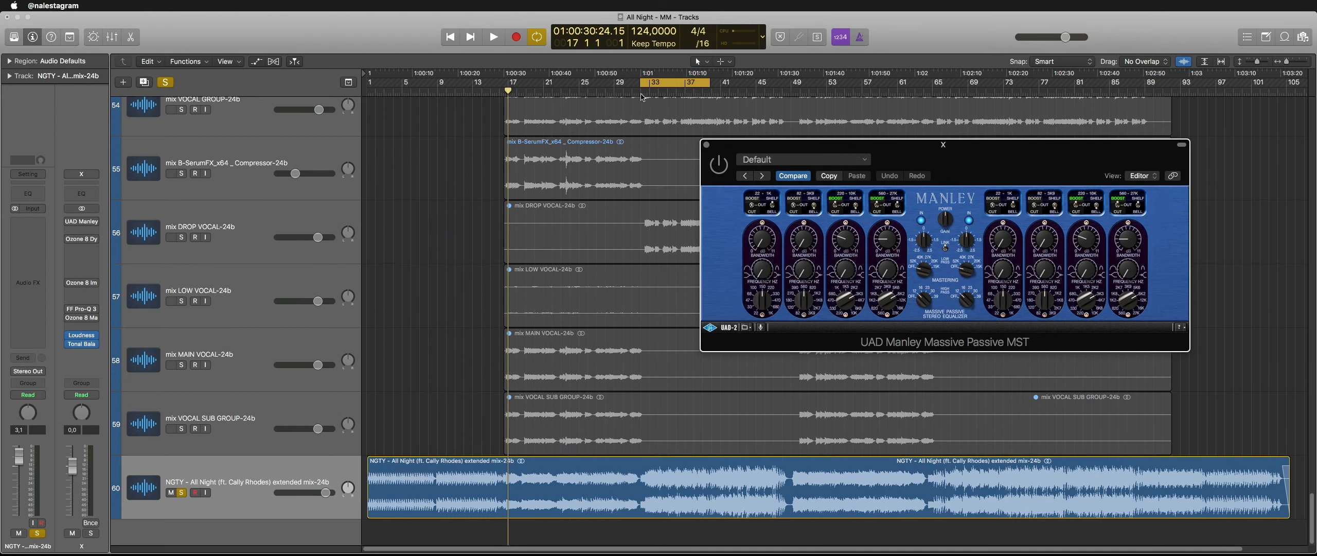
Step: Play the cycled section while comparing the Manley Massive Passive on and off, leave it enabled and stop playback
scroll(620, 322, "right", 5)
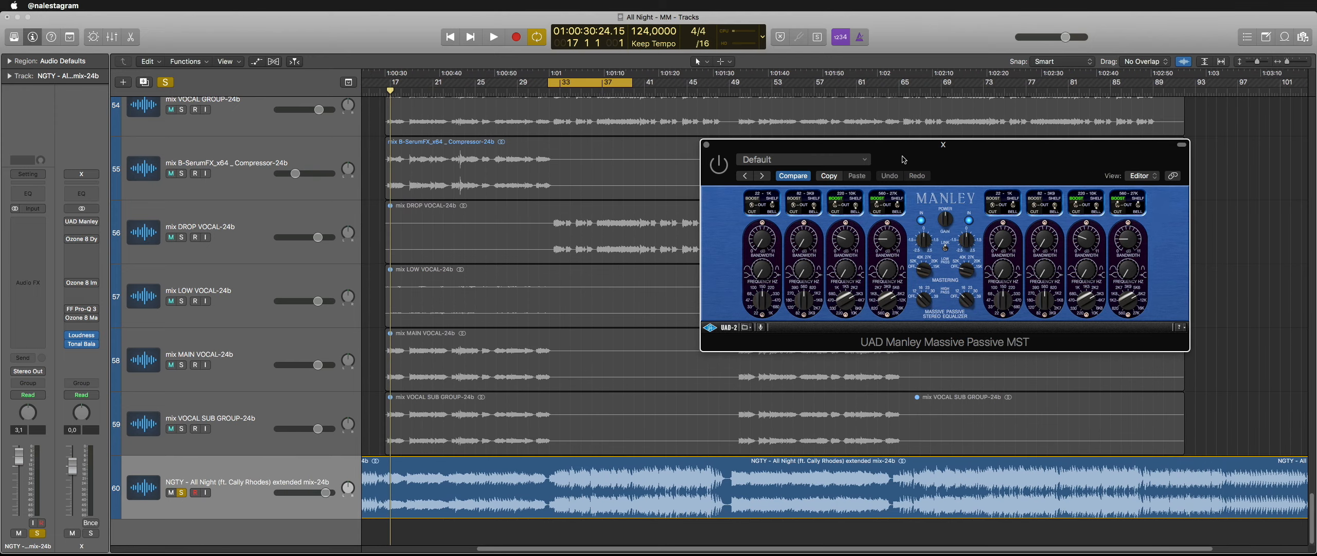
left_click_drag(920, 154, 916, 256)
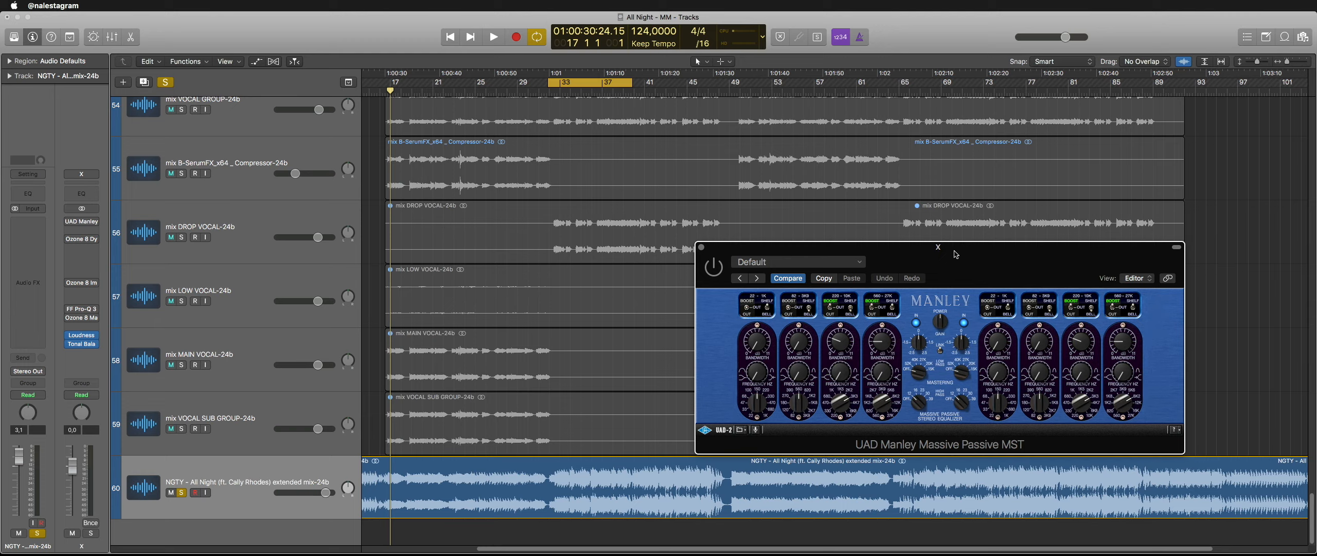
left_click_drag(955, 254, 970, 238)
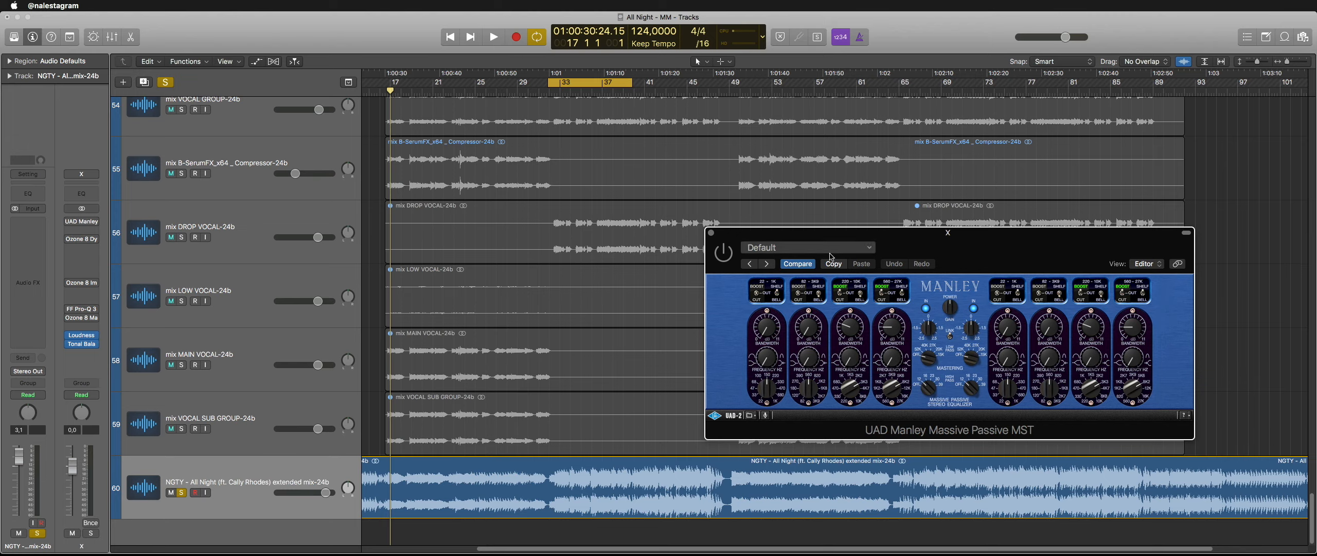
key("space")
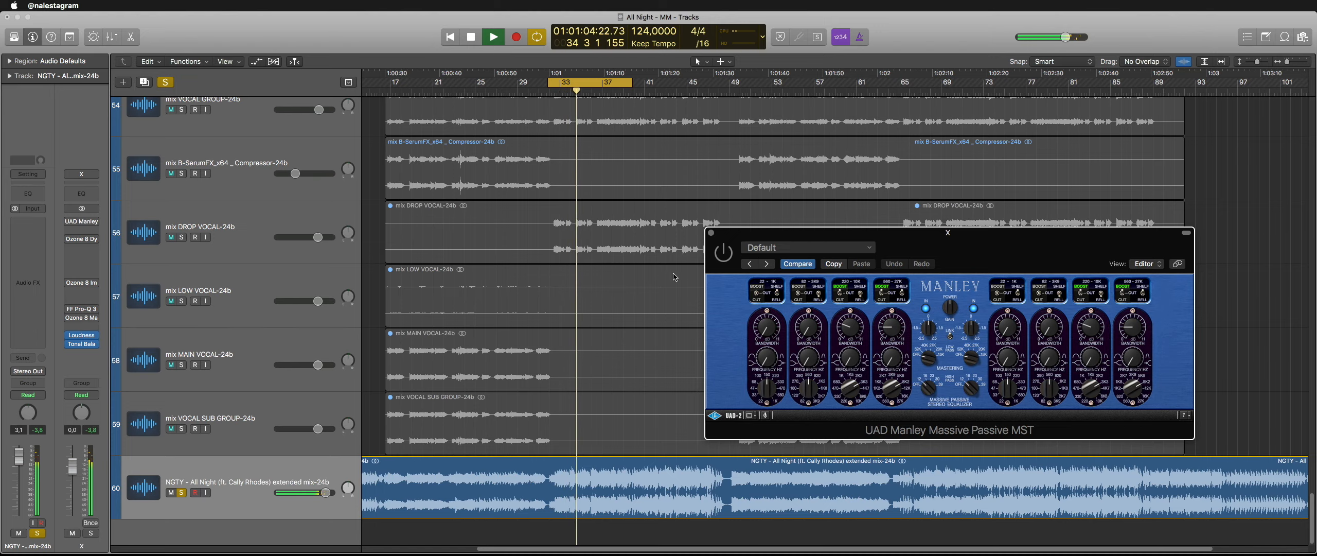
left_click(721, 254)
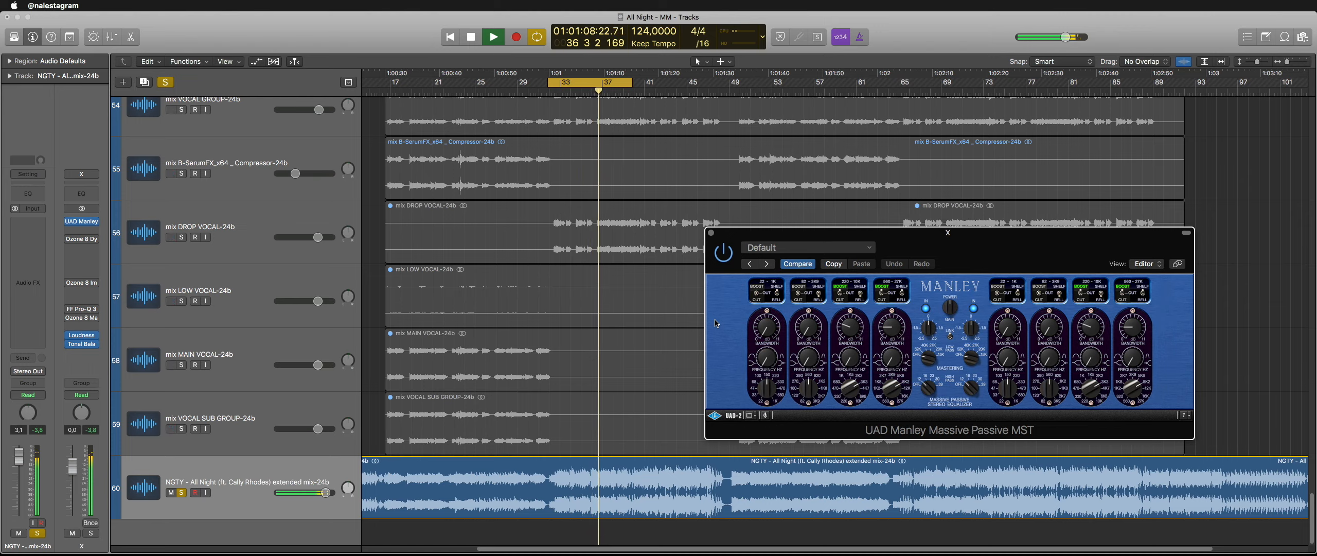
left_click(725, 255)
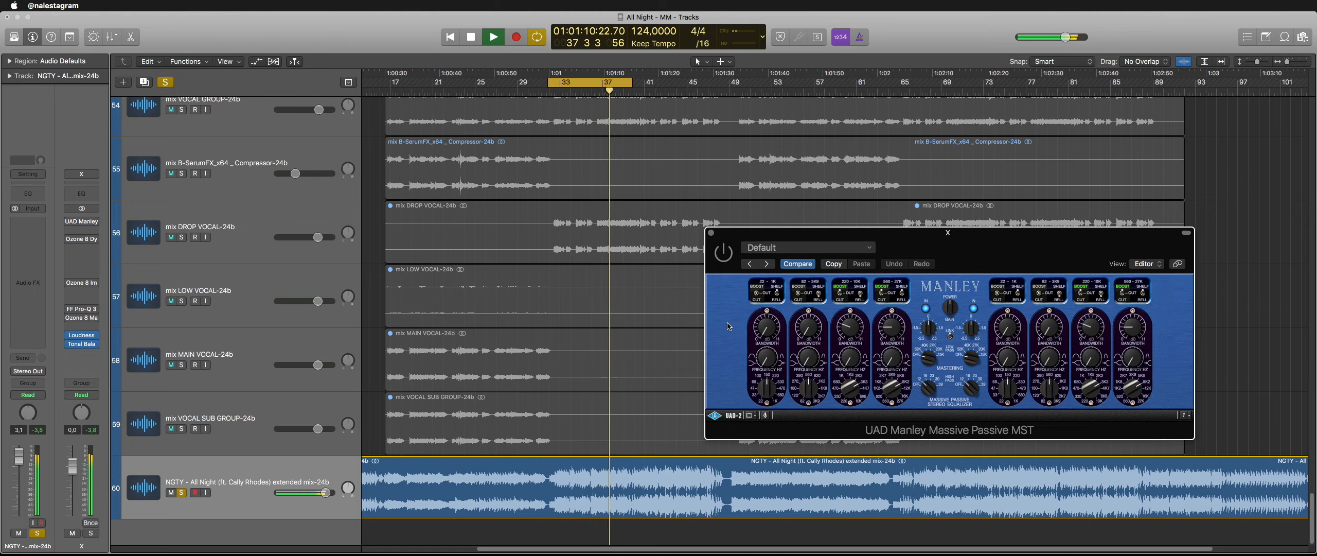
left_click(723, 256)
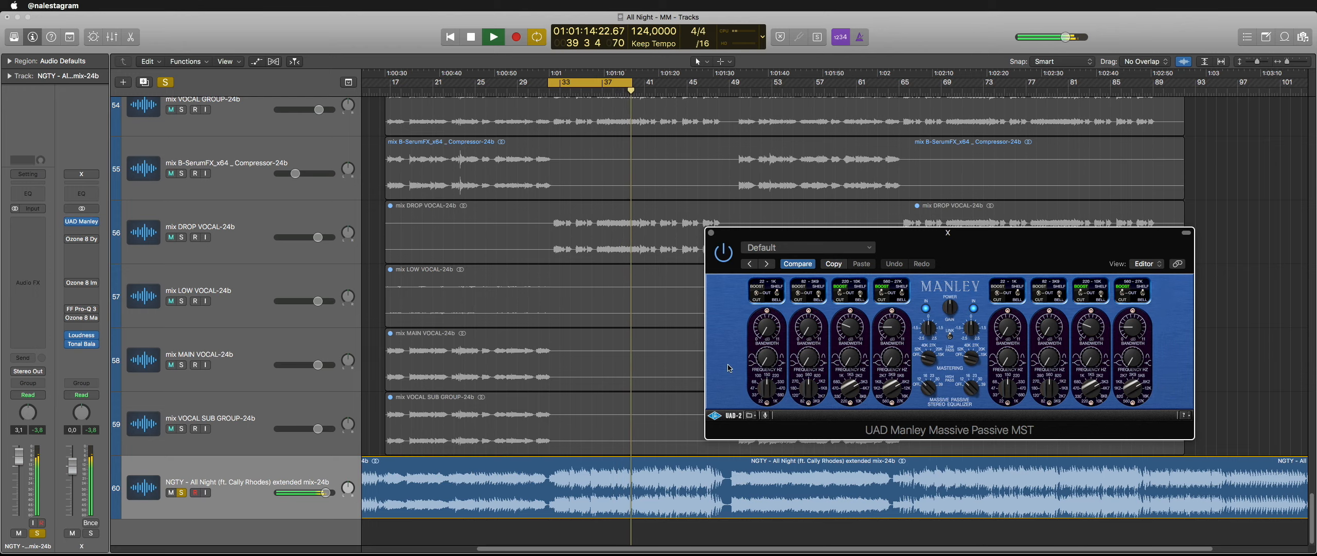
key("space")
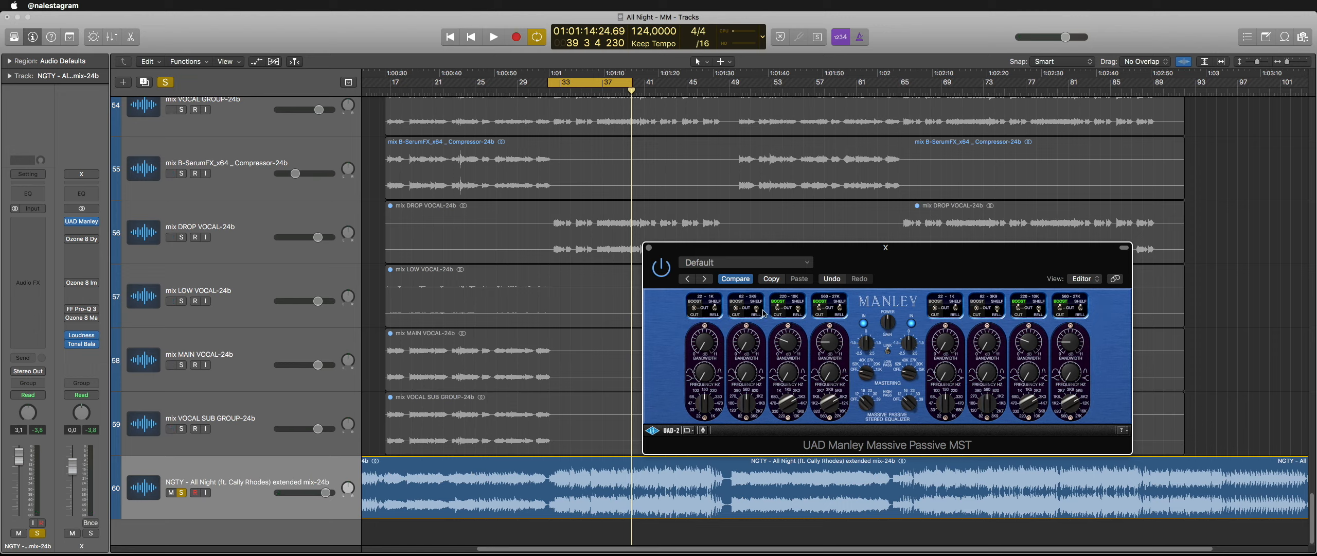
Step: Close the Manley Massive Passive and bring up Ozone 8 Dynamic EQ beside the track list
left_click(779, 311)
left_click(780, 315)
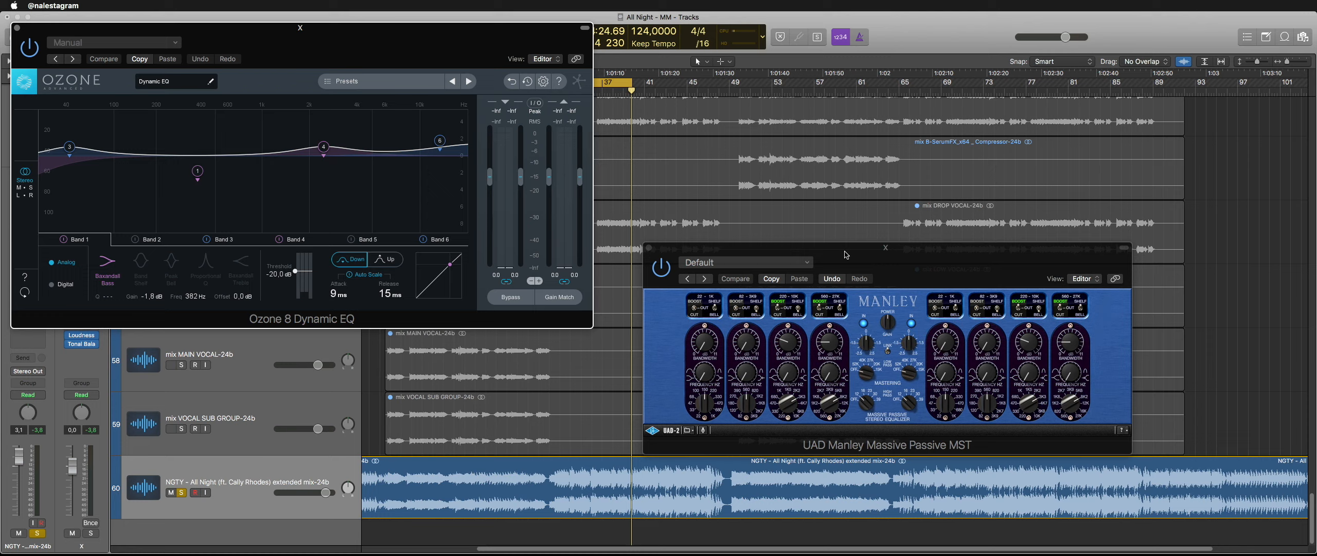
left_click(648, 248)
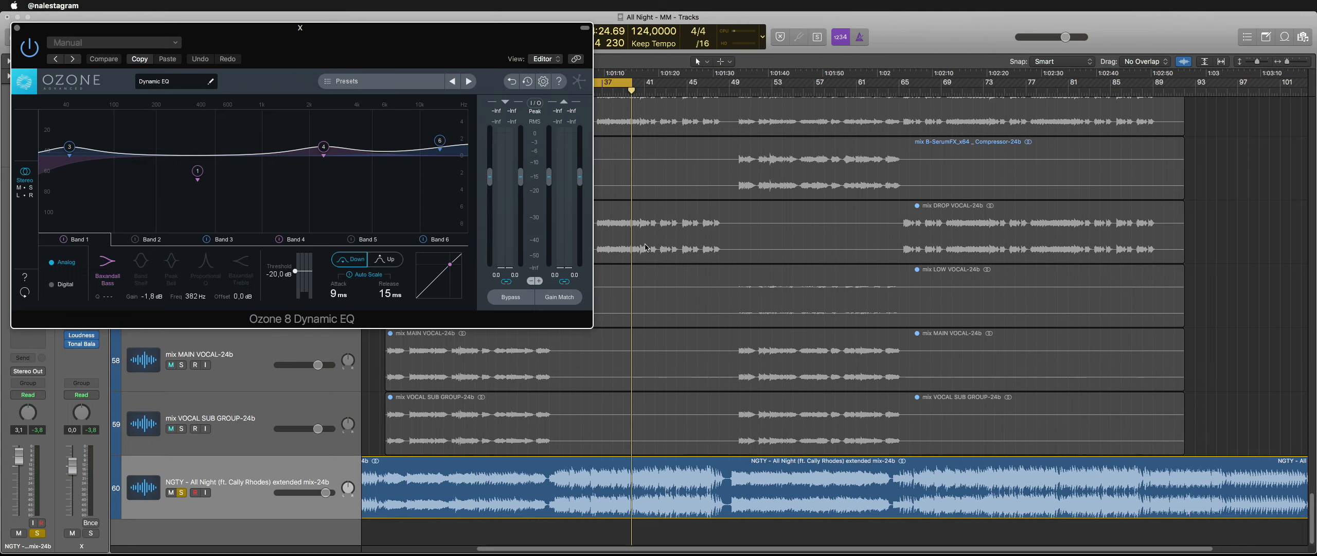
left_click_drag(329, 35, 997, 140)
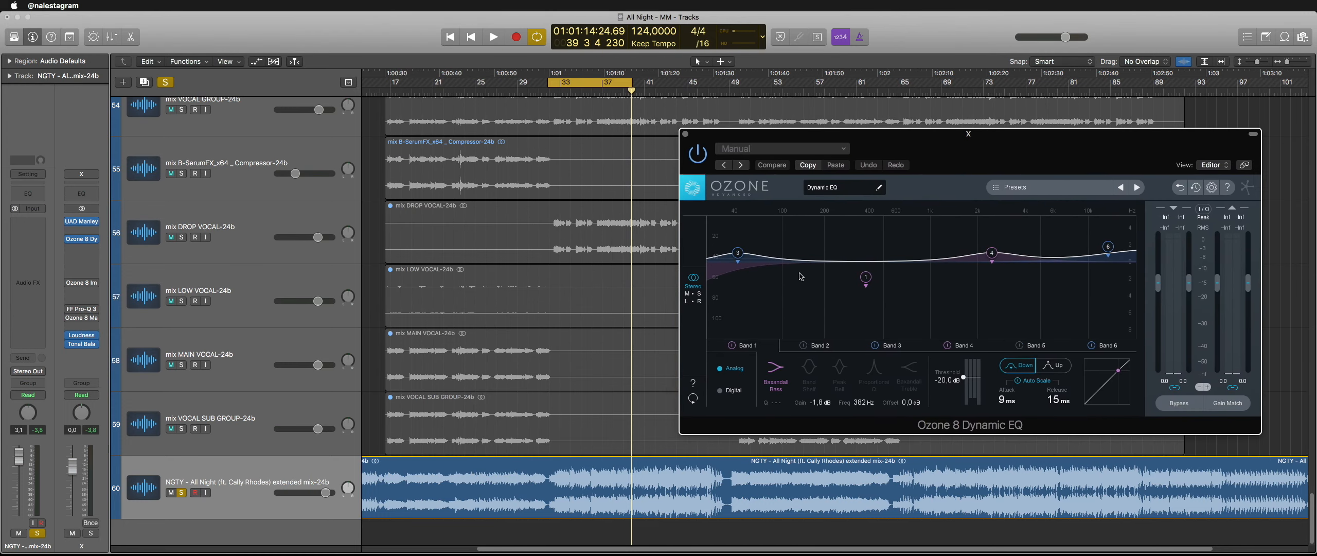
Step: Compare the Ozone Dynamic EQ curve bypassed and active, and examine the Ozone Maximizer settings
left_click(1179, 402)
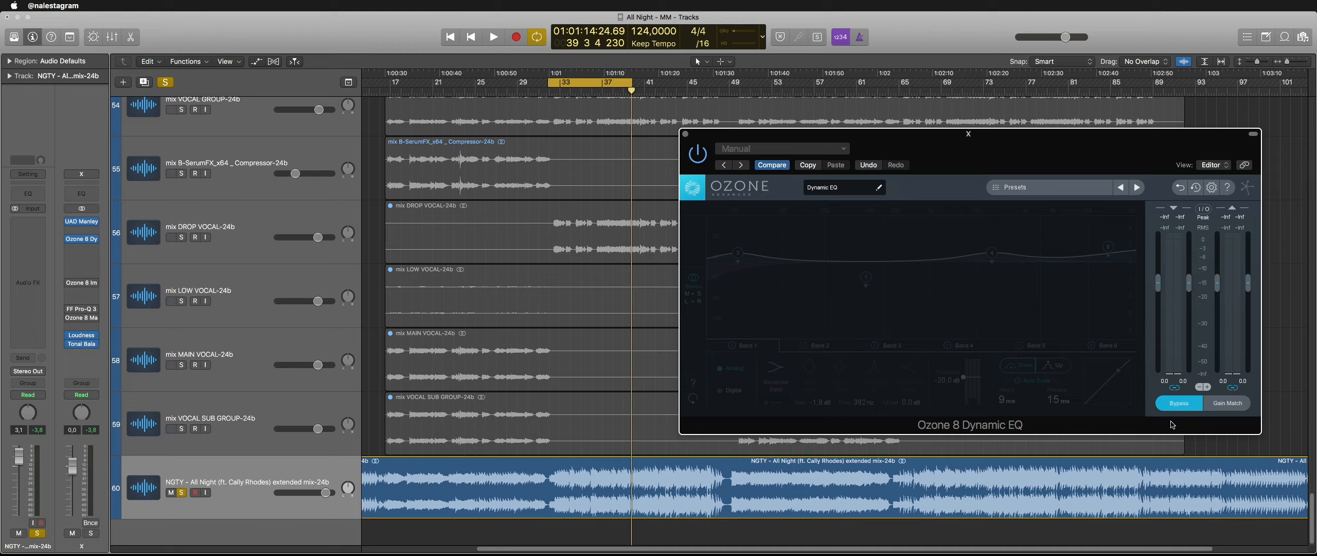
left_click(1178, 403)
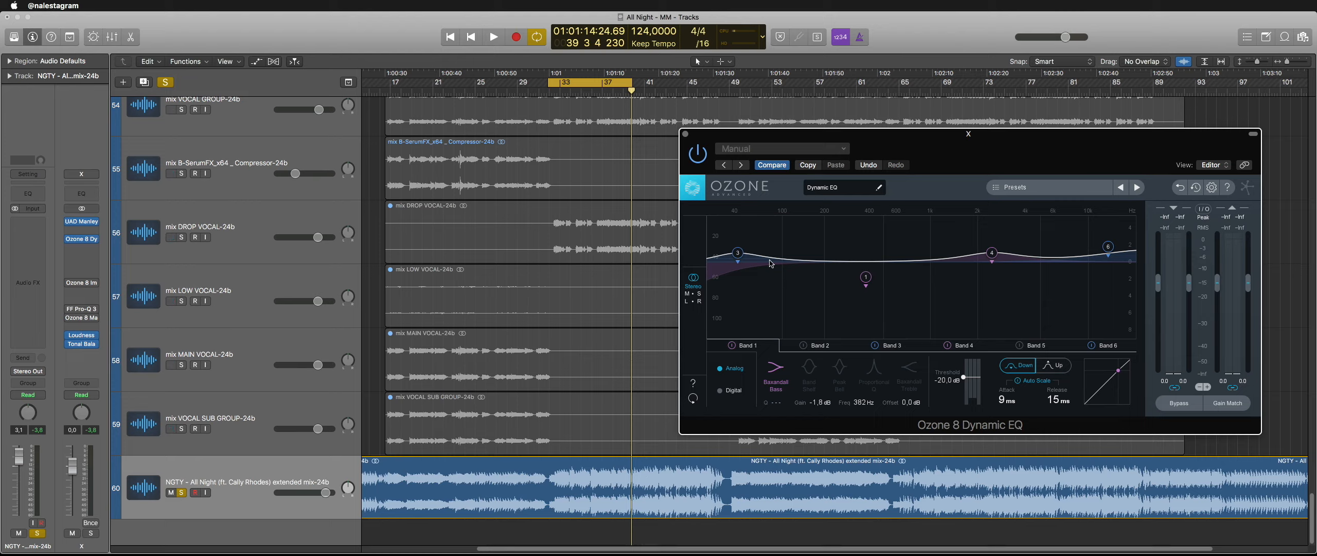
left_click(1175, 404)
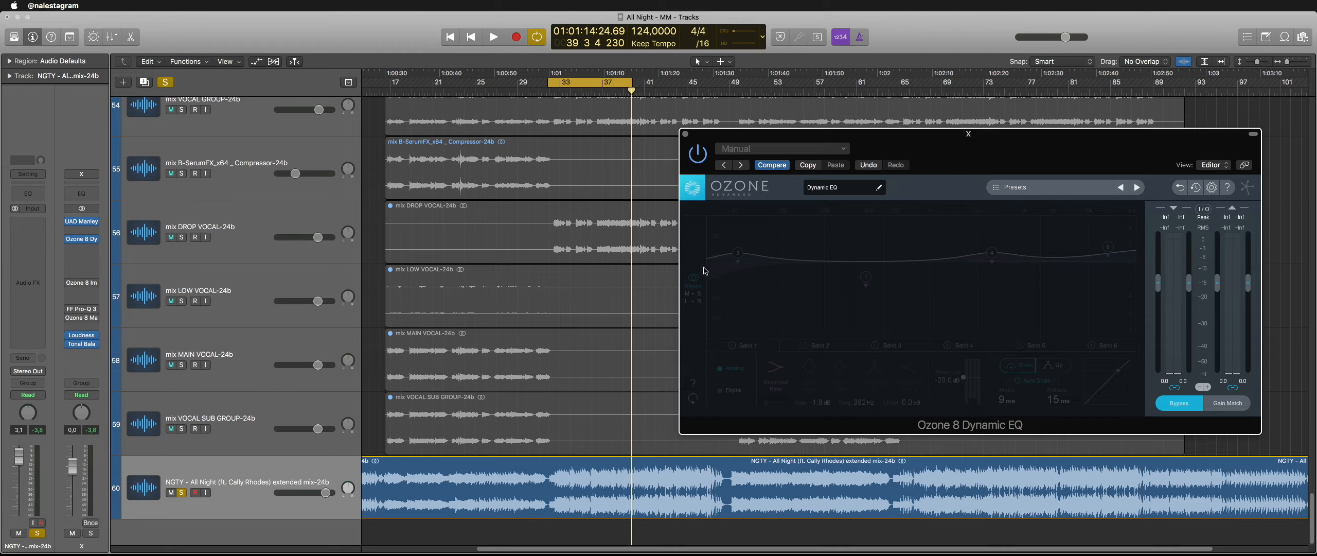
left_click(81, 318)
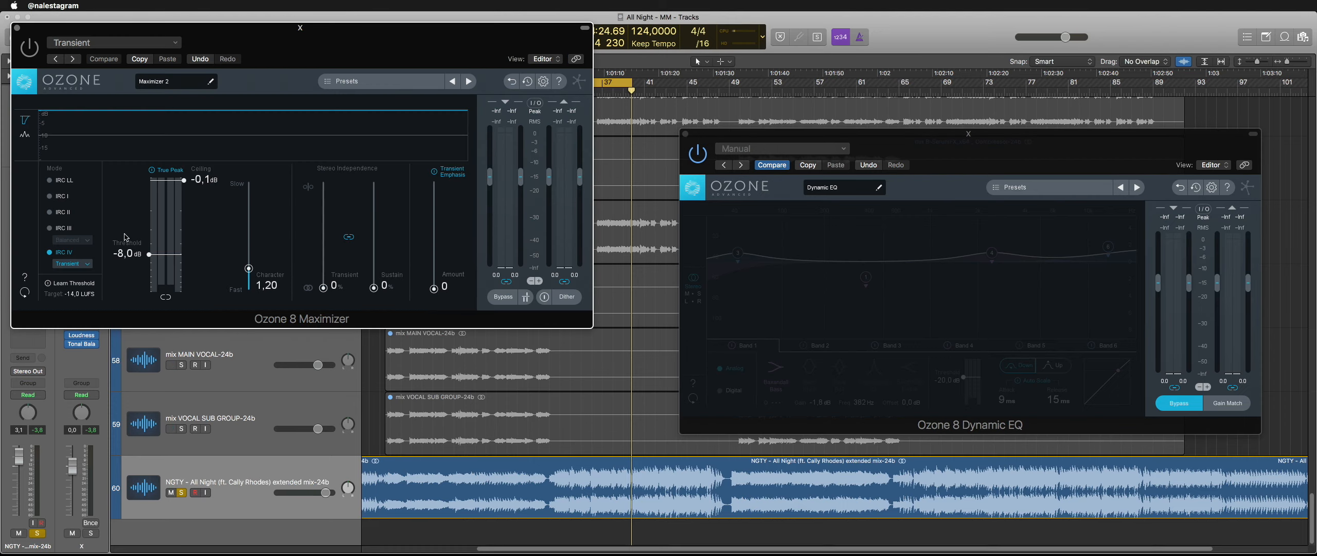
left_click(16, 28)
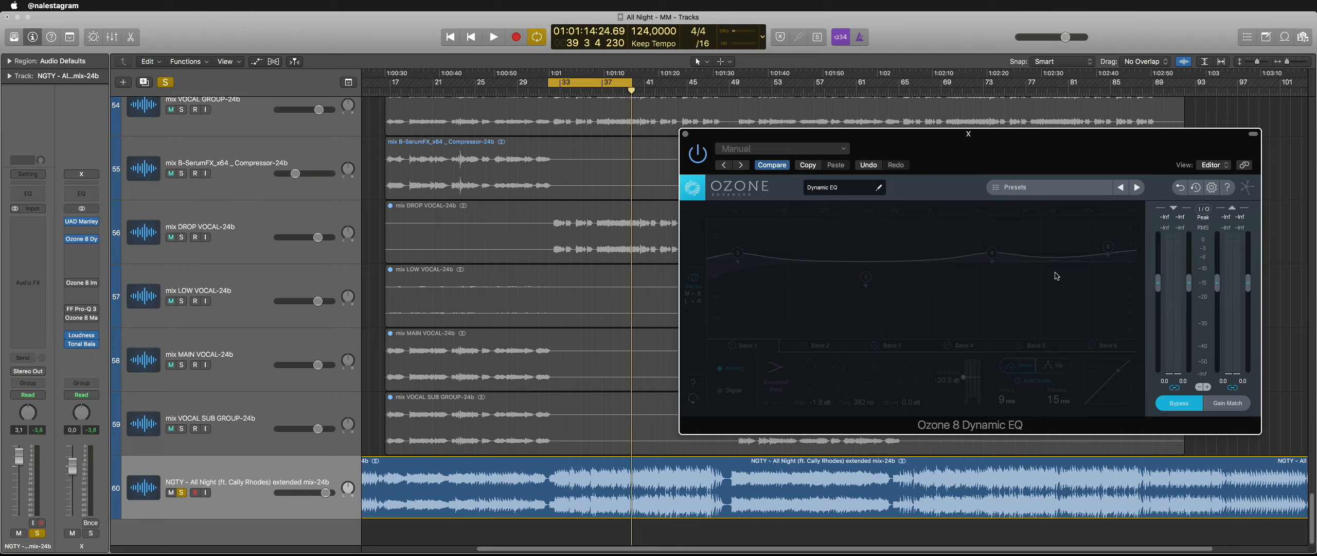
left_click(1186, 402)
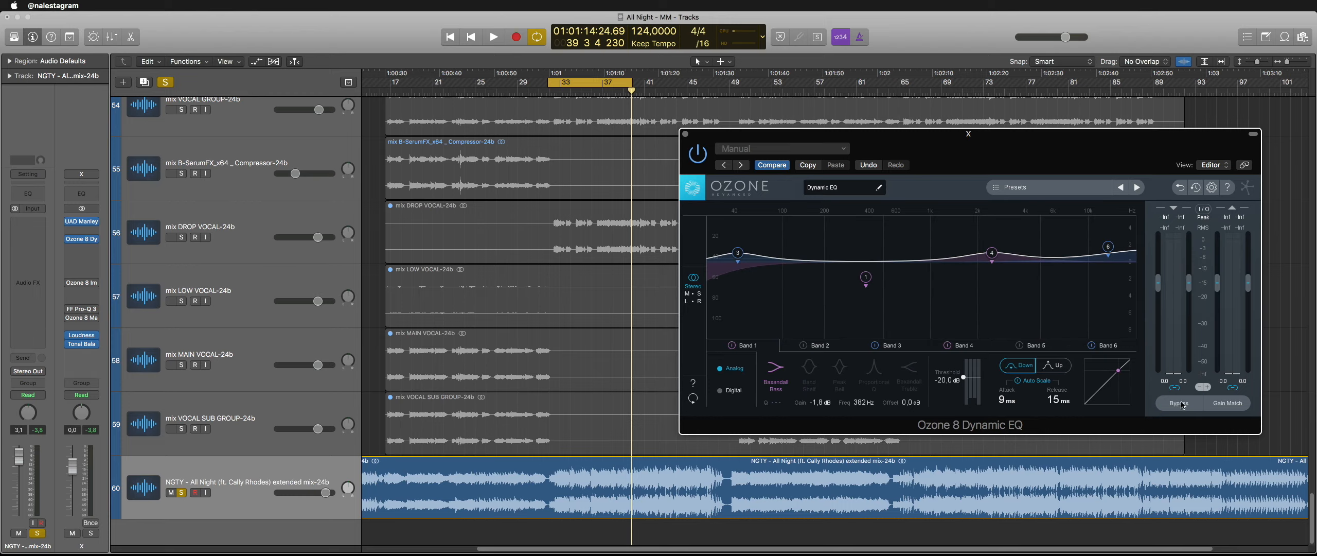
Step: Try a static bell cut in the midrange of FF Pro-Q 3, undo it and close the plug-in
left_click(82, 309)
left_click_drag(342, 193, 343, 234)
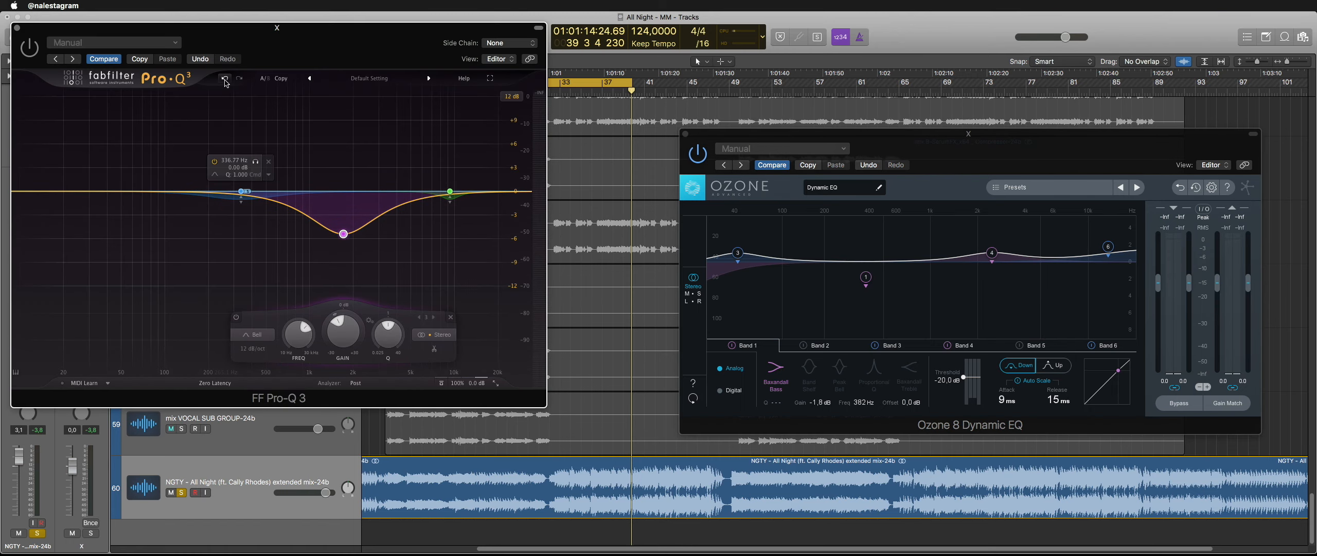
left_click(224, 78)
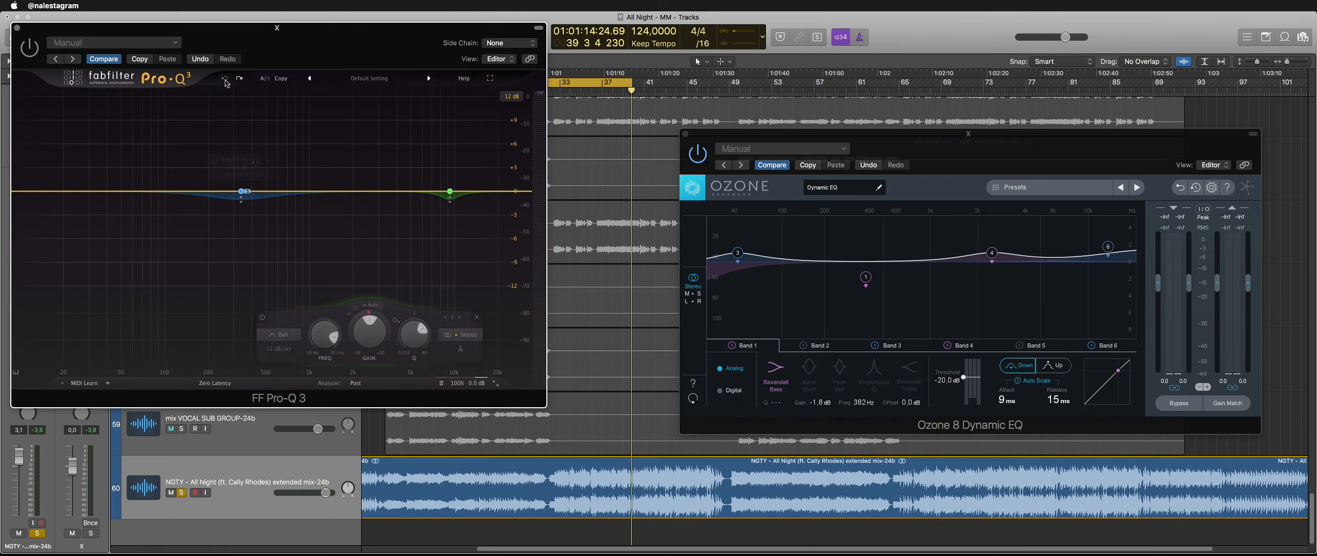
left_click(17, 28)
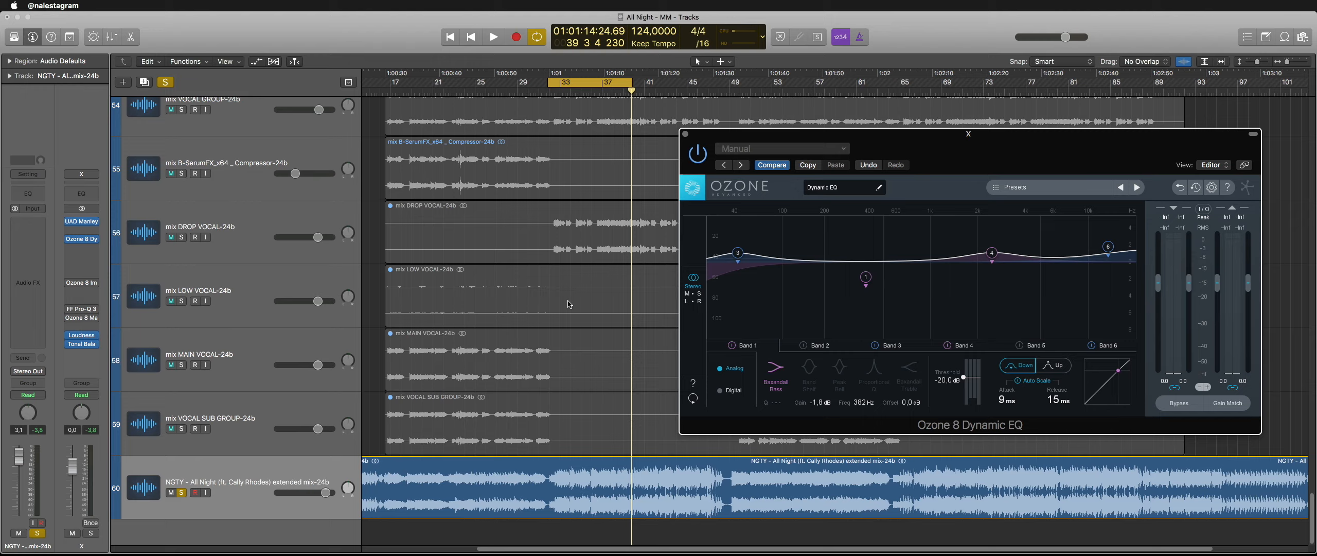
Step: Play the cycled section while comparing the Ozone Dynamic EQ bypassed and active, leave it active and stop playback
left_click(1180, 403)
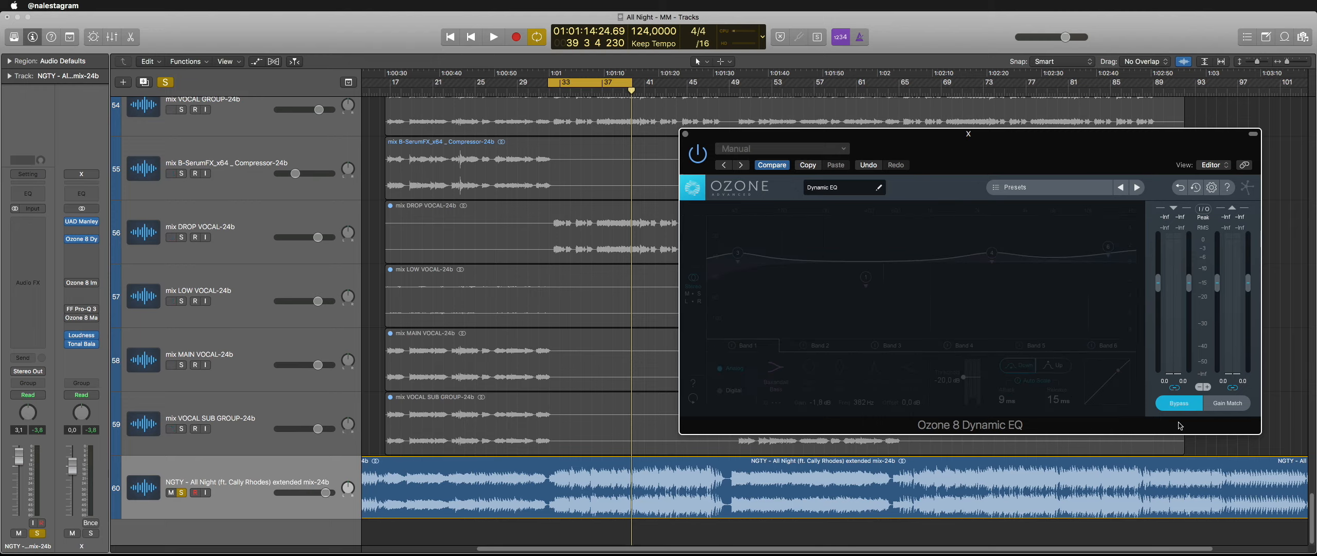
key("space")
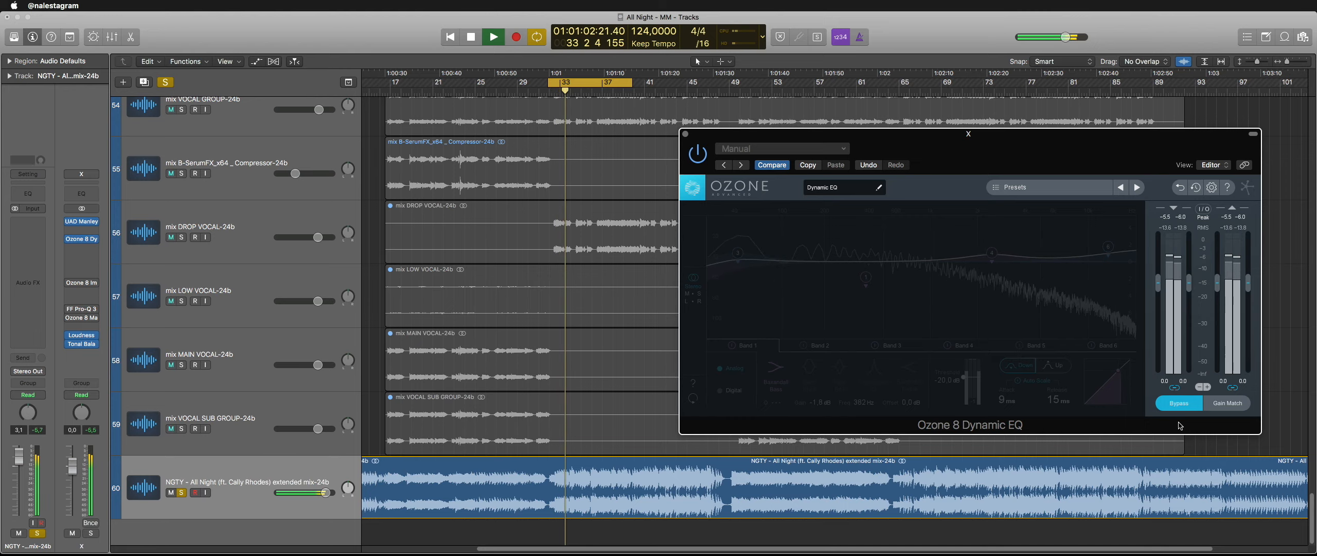
left_click(1181, 406)
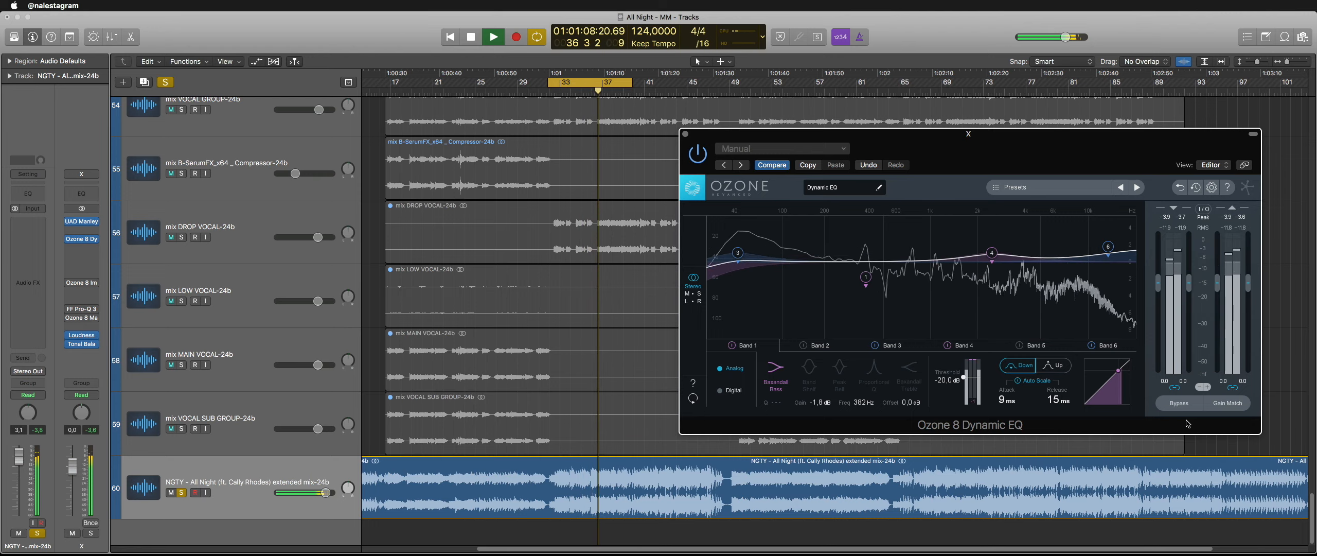
left_click(1185, 406)
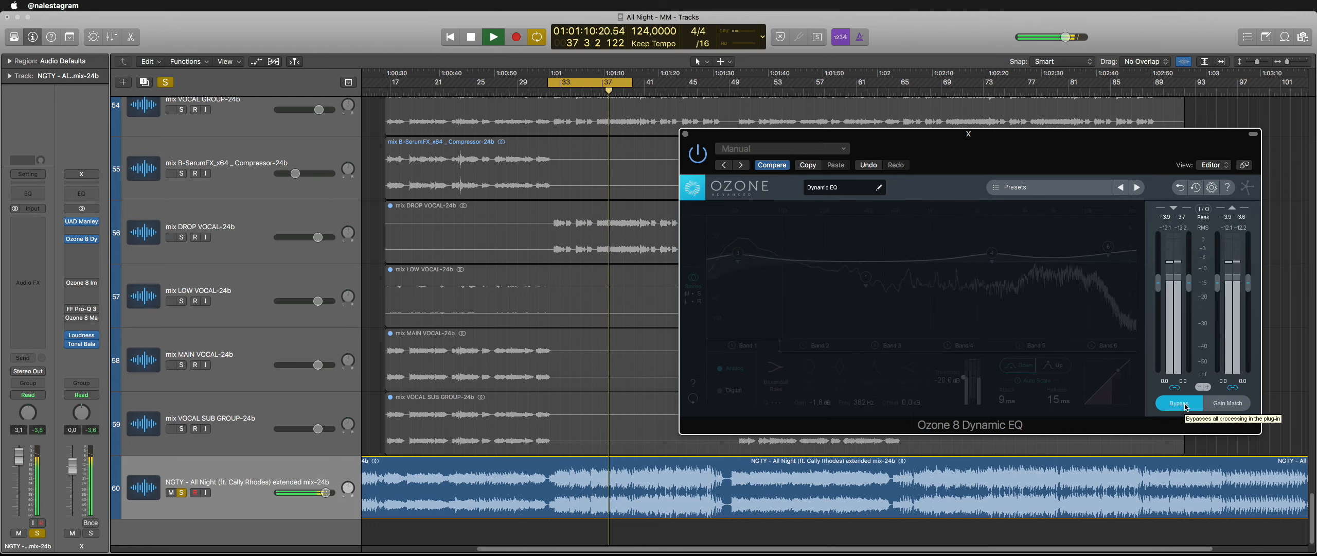
left_click(1184, 406)
key("space")
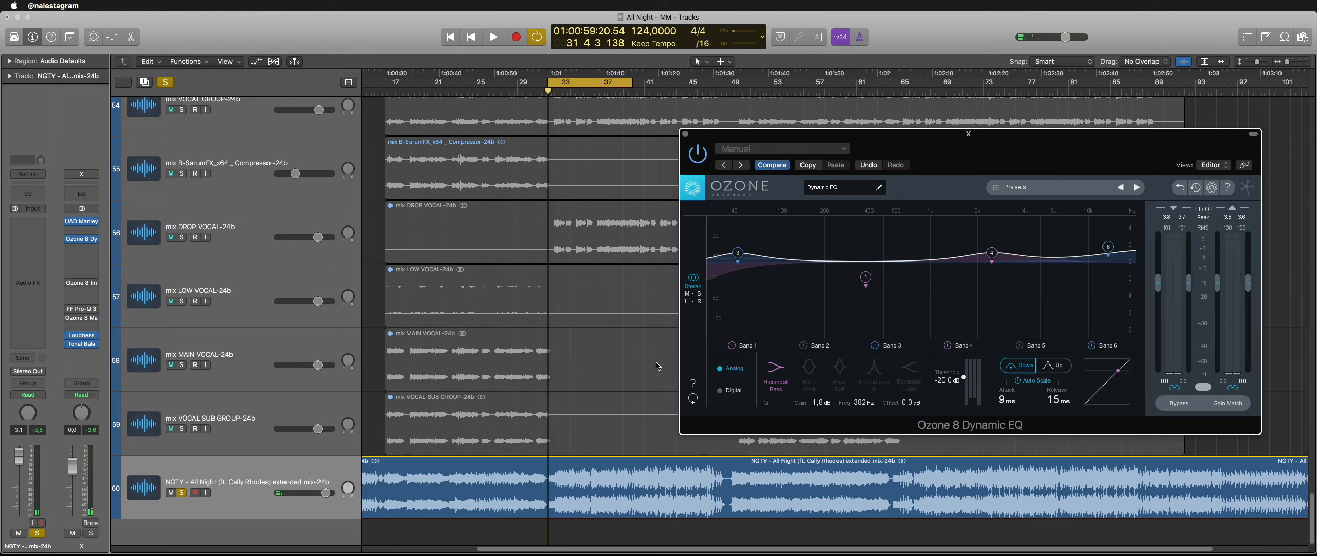
Step: Open Ozone 8 Imager from the output channel in place of the Dynamic EQ and position it clear of the track list
left_click(81, 282)
left_click(685, 133)
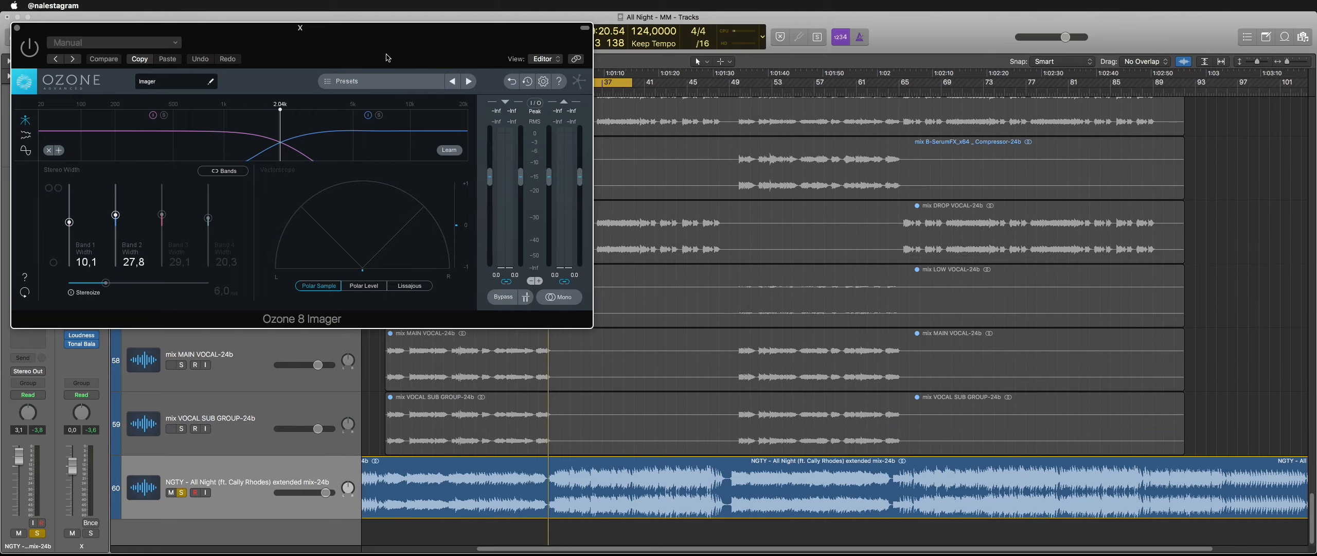
left_click_drag(299, 41, 953, 185)
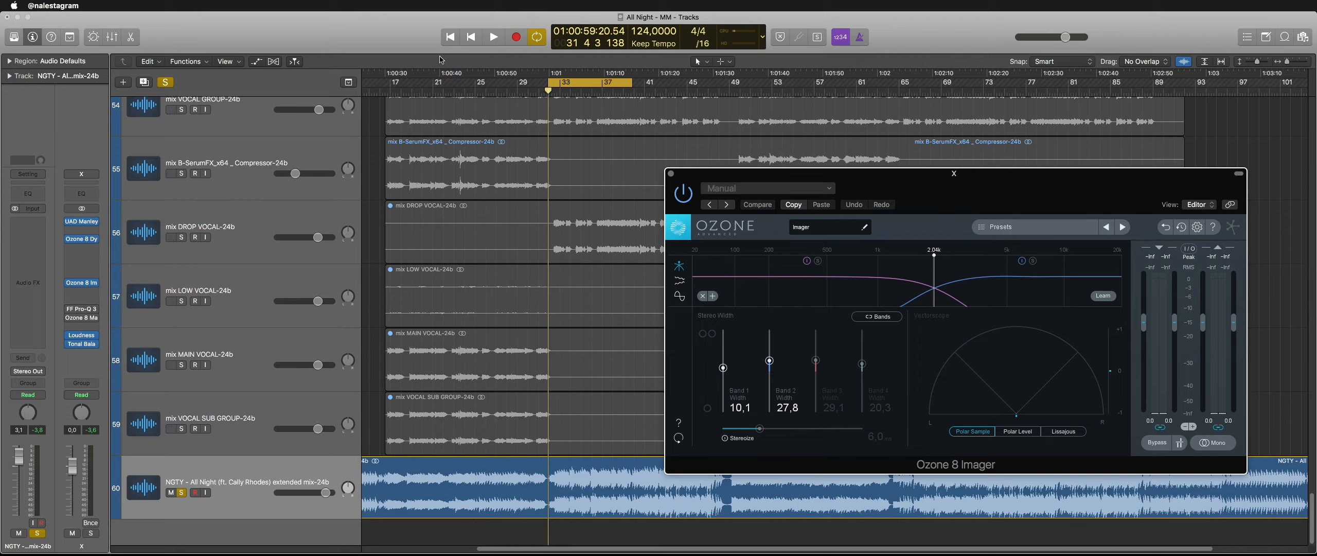
Step: Play the cycled section while comparing the Ozone Imager bypassed and active, leave it active and stop playback
left_click(1157, 443)
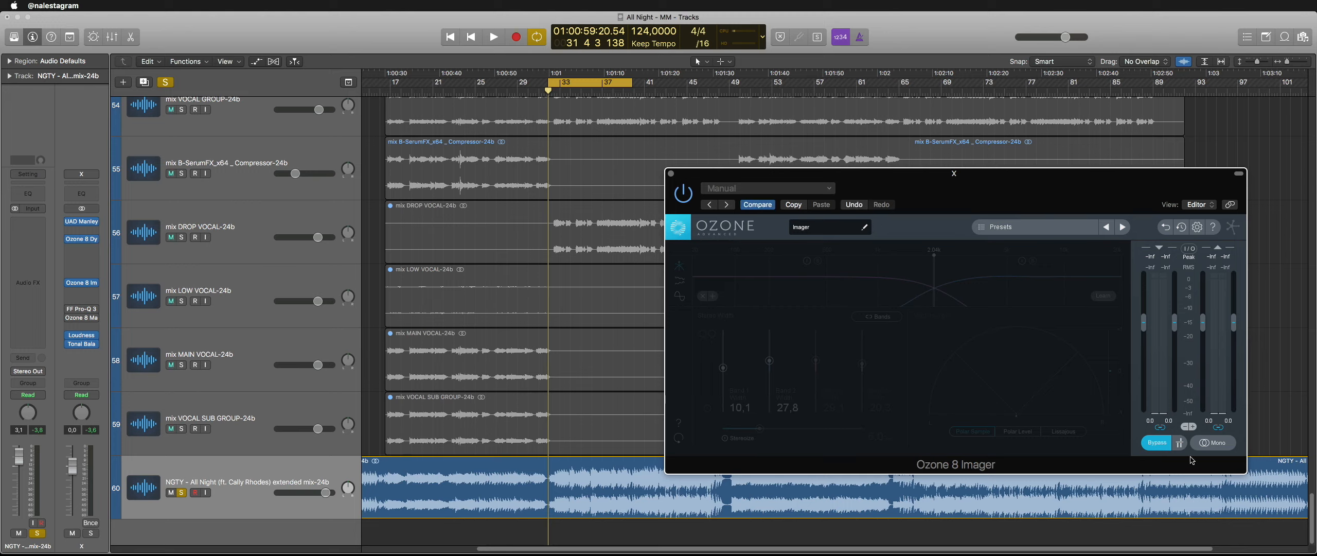
key("space")
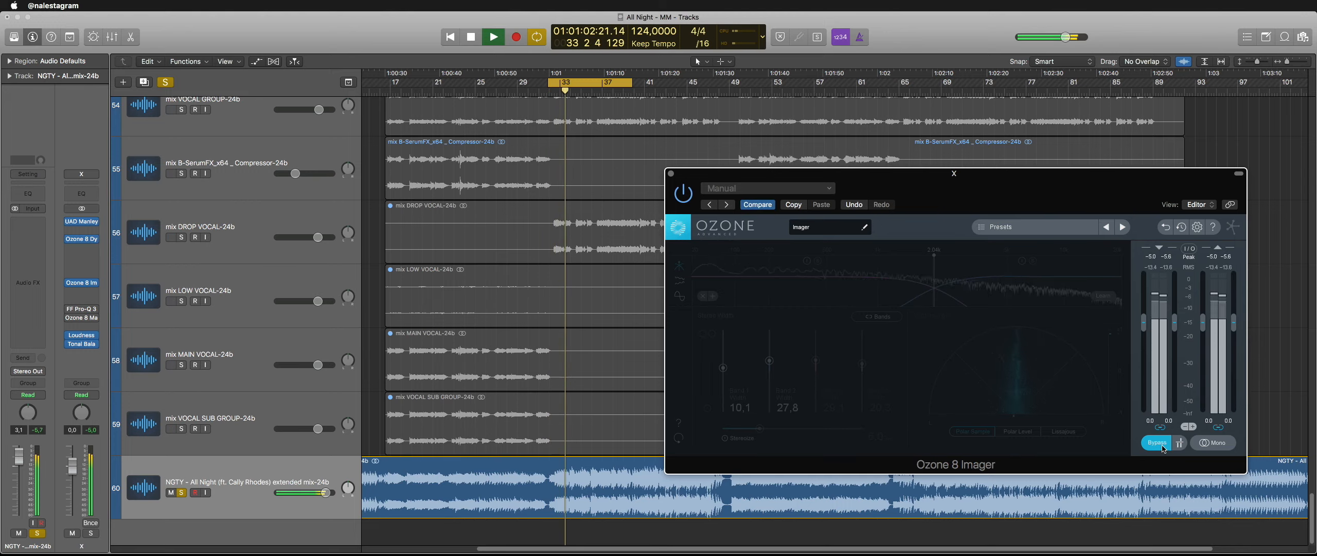
left_click(1163, 444)
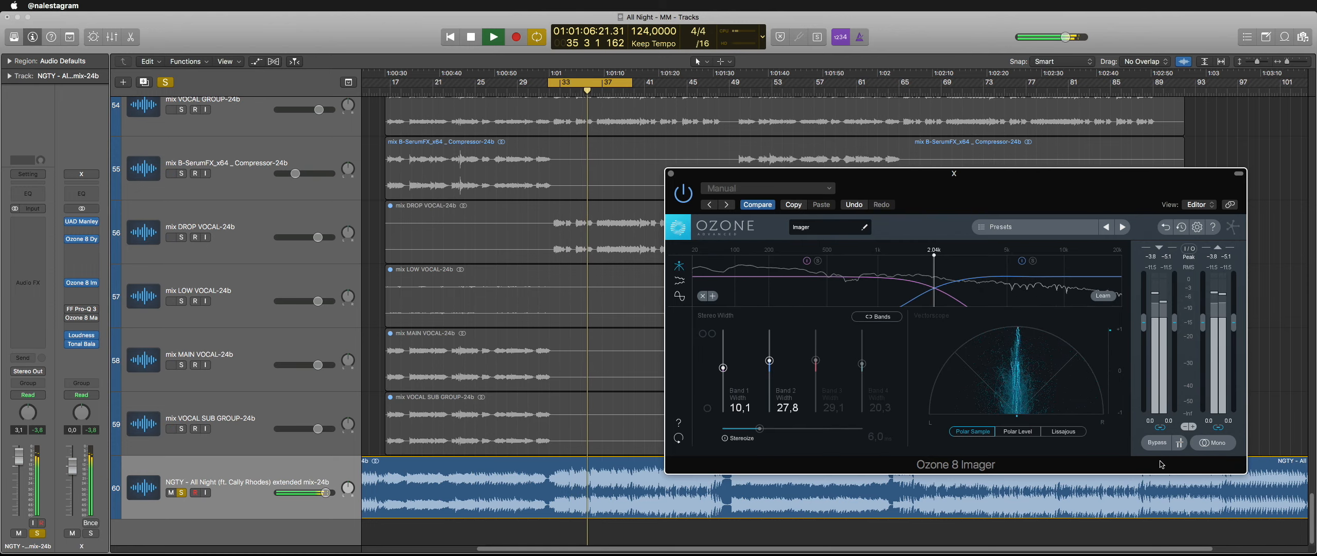
key("space")
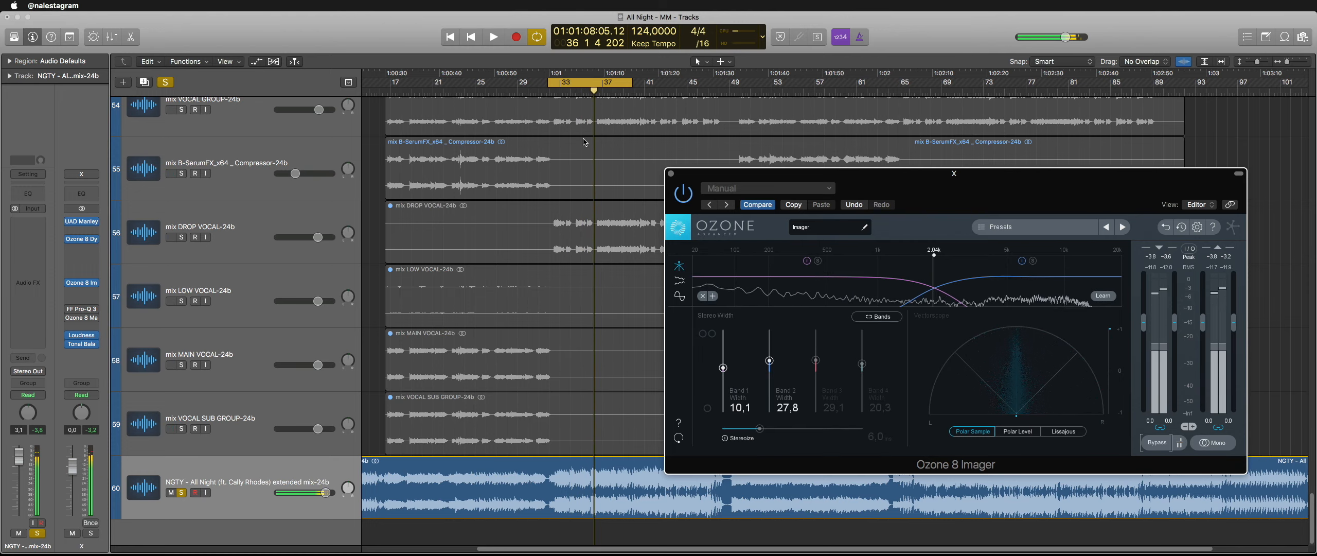
Step: Play from bar 32 while switching the Ozone Imager output between mono and stereo, stop playback and close the Imager
left_click(549, 95)
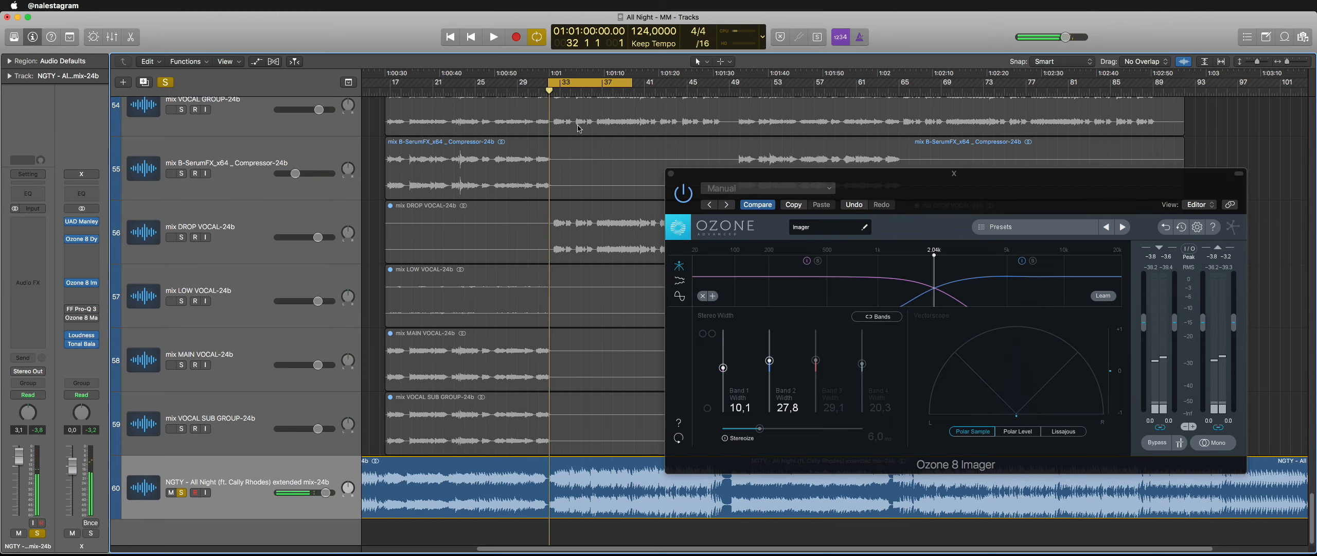
key("space")
left_click(1224, 444)
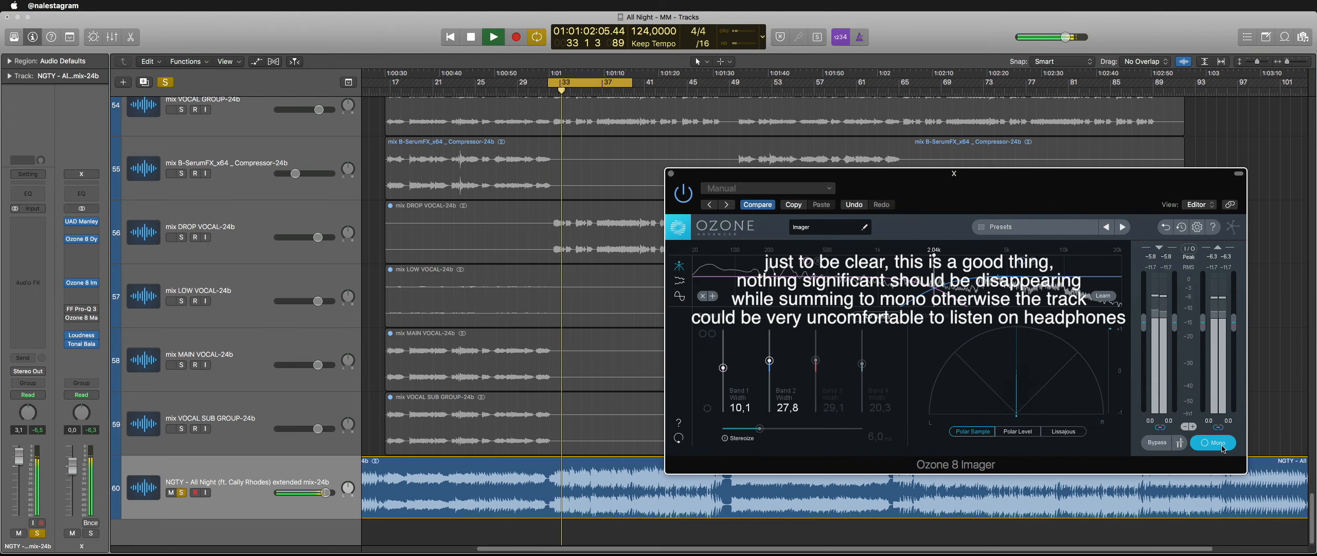
left_click(1224, 443)
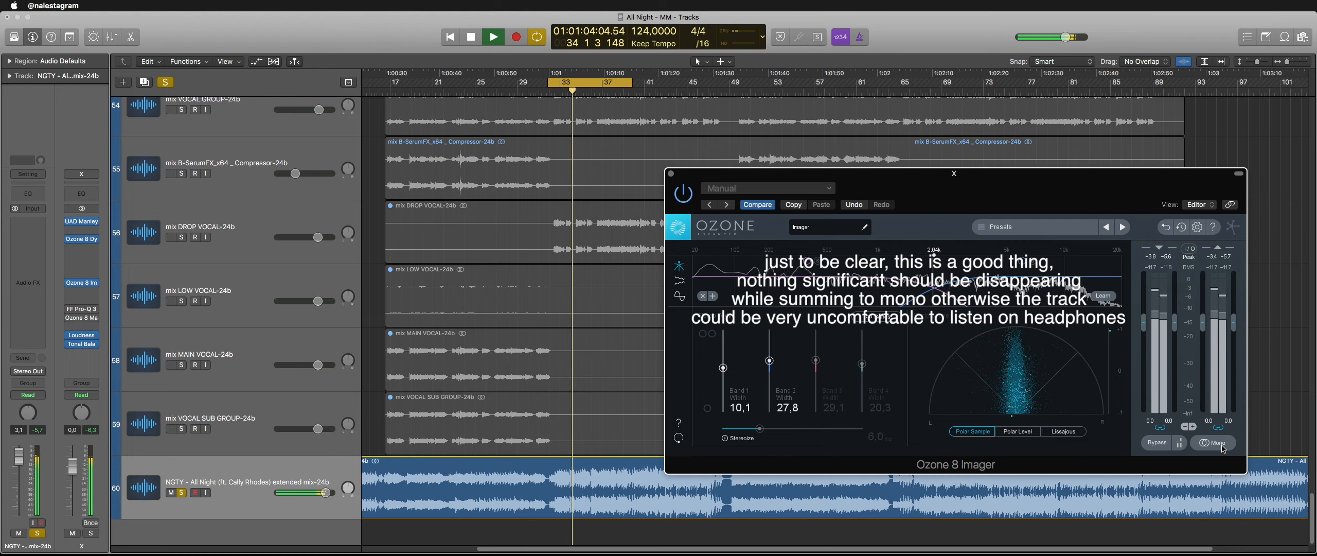
left_click(1223, 446)
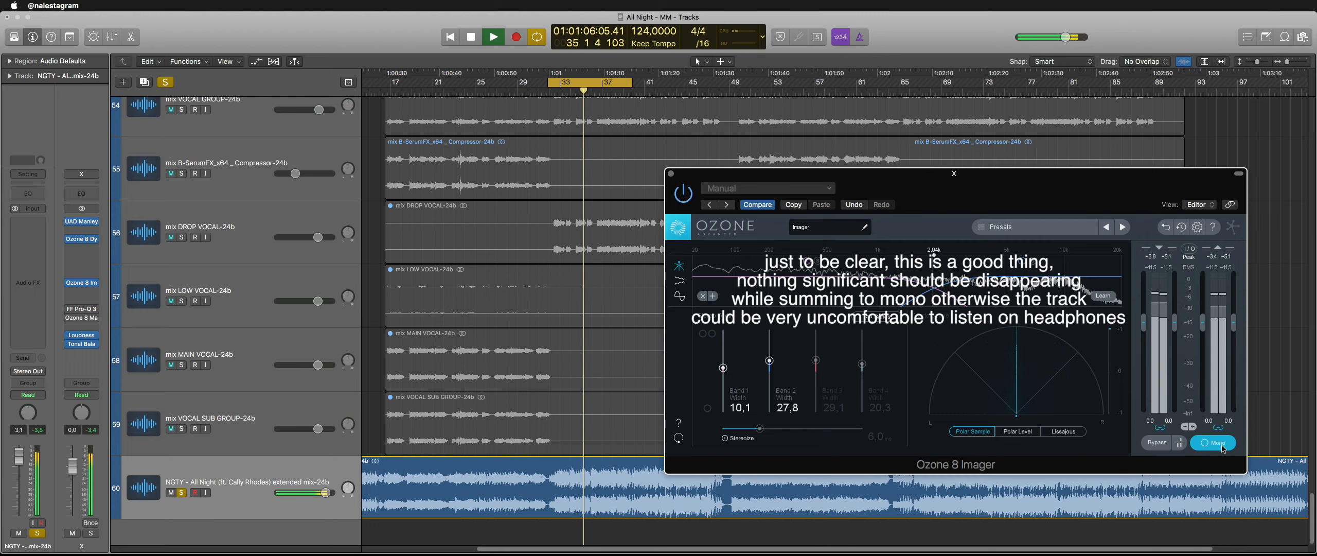
left_click(1224, 445)
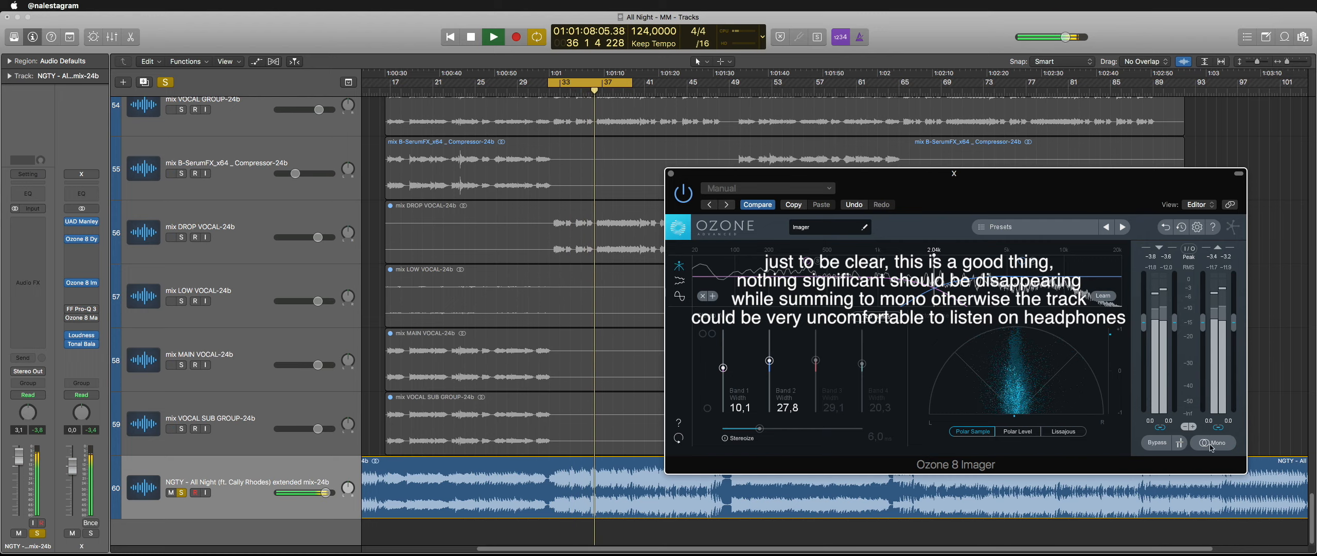
left_click(1162, 446)
key("space")
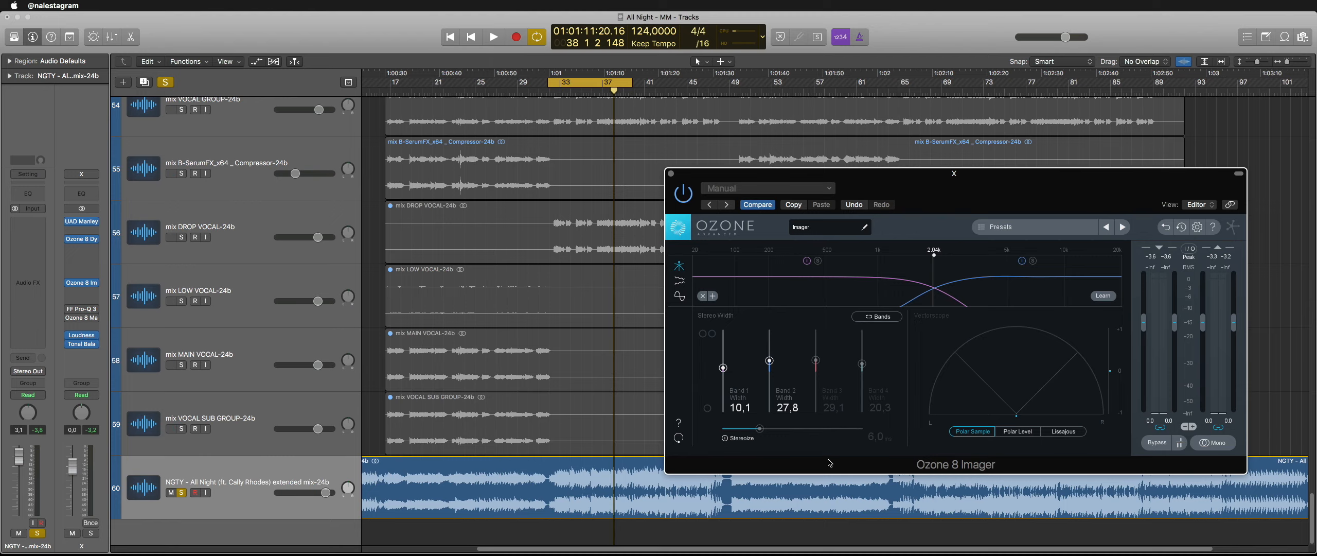
left_click(671, 173)
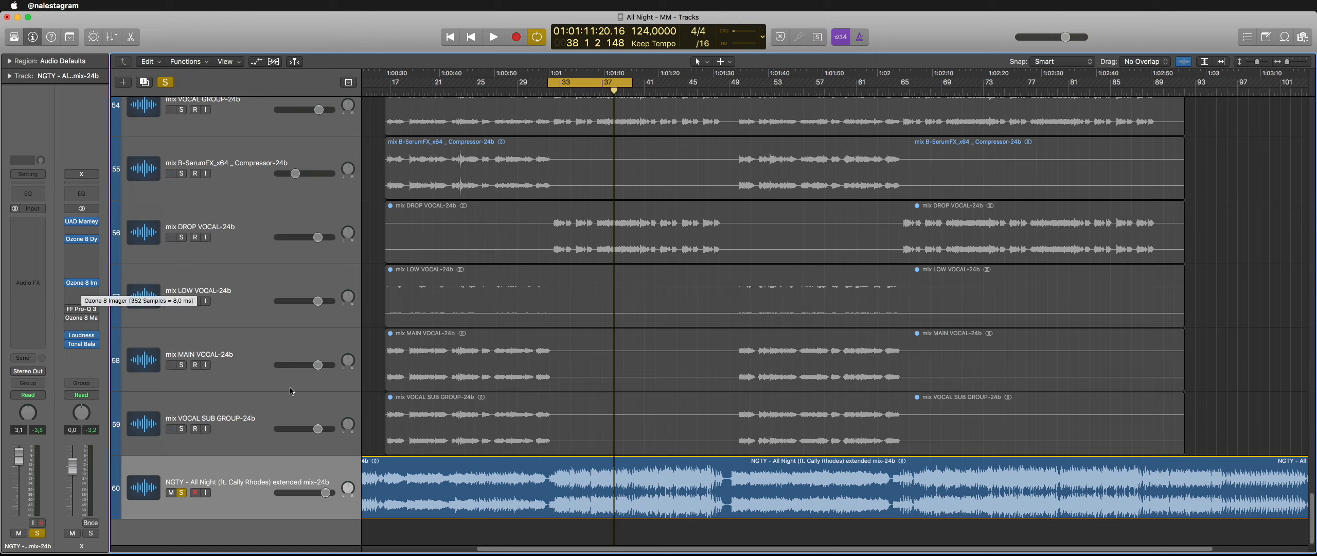
Step: Turn off cycle mode, play from about bar 49, and enable and open FF Pro-Q 3 clear of the track list
key("c")
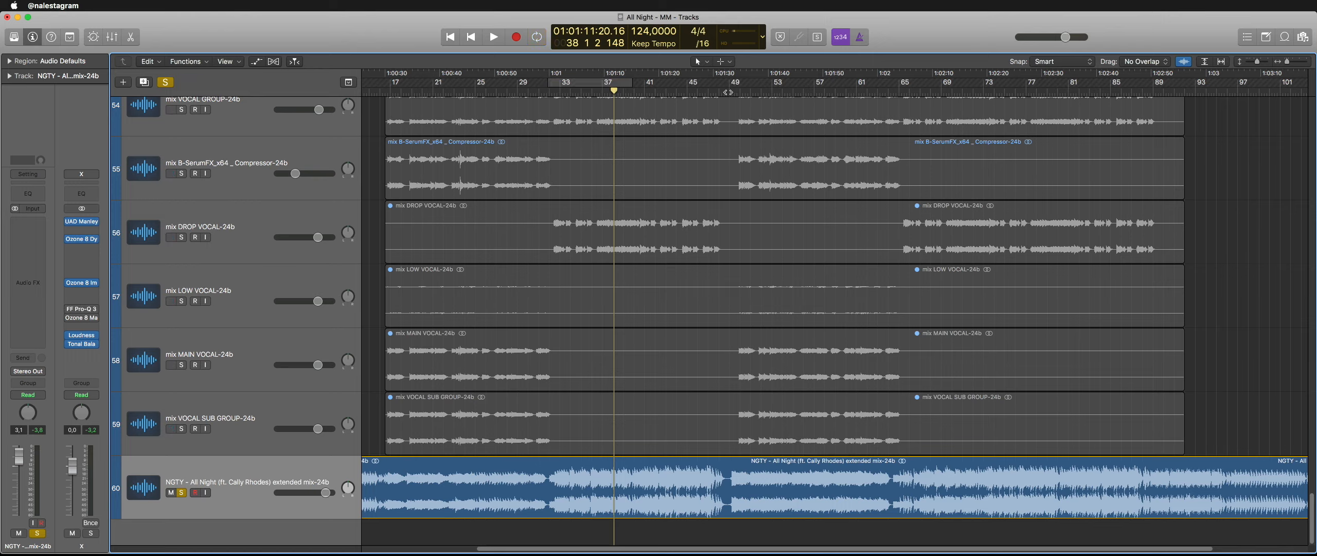
left_click(729, 91)
key("space")
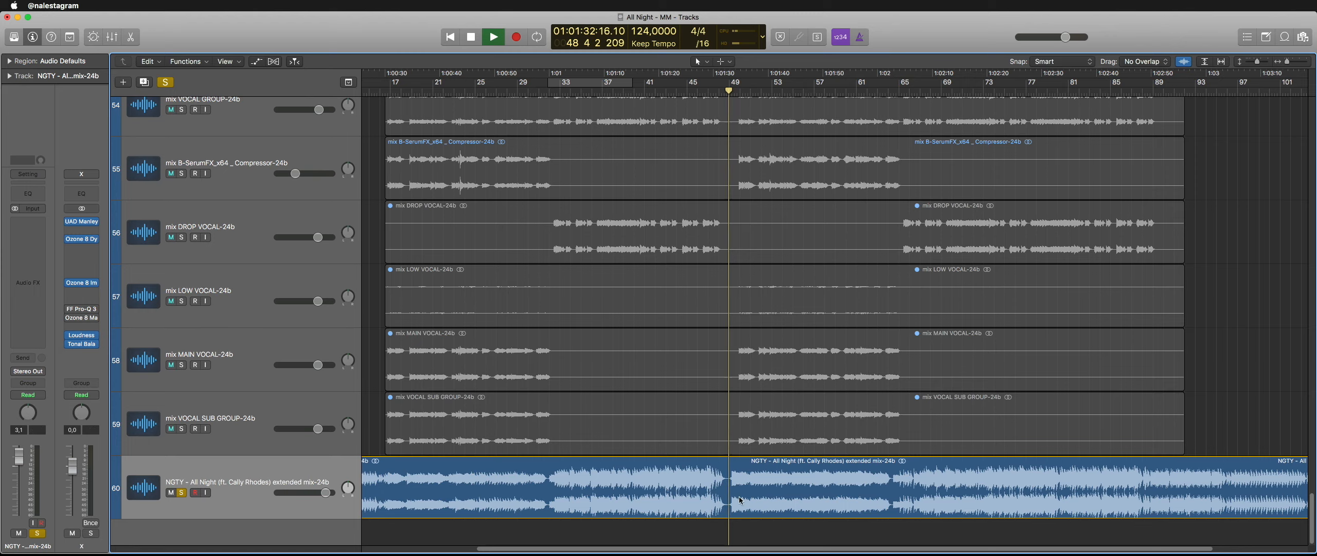
left_click(87, 311)
left_click_drag(183, 46, 904, 87)
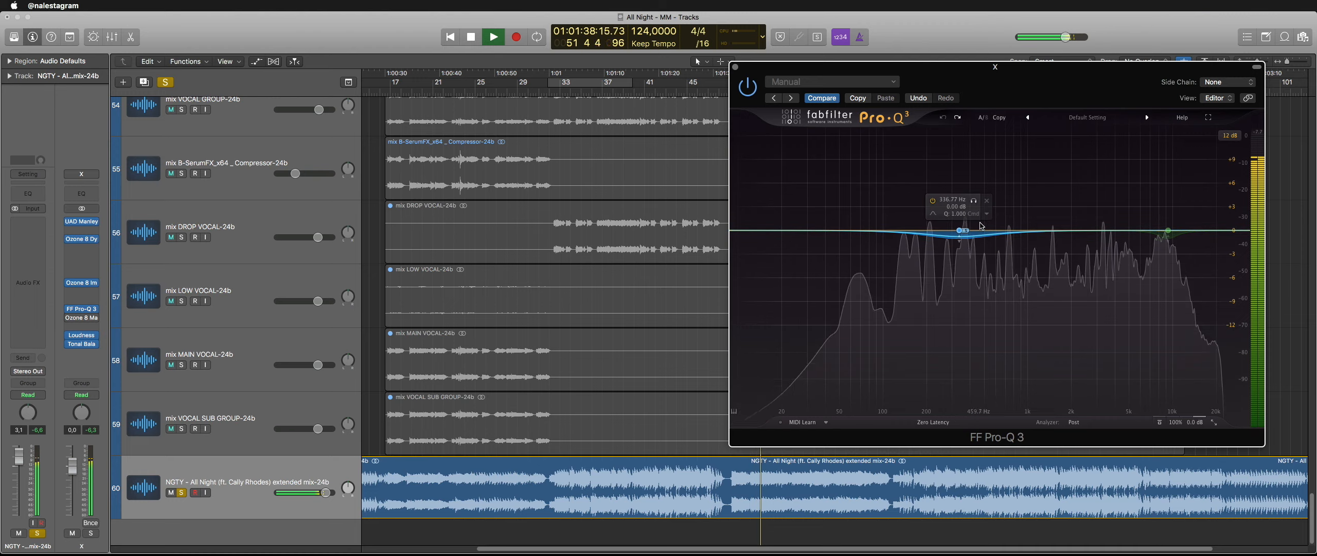
Step: Audition the midrange dynamic band of FF Pro-Q 3 in solo, release it and stop playback
left_click(974, 201)
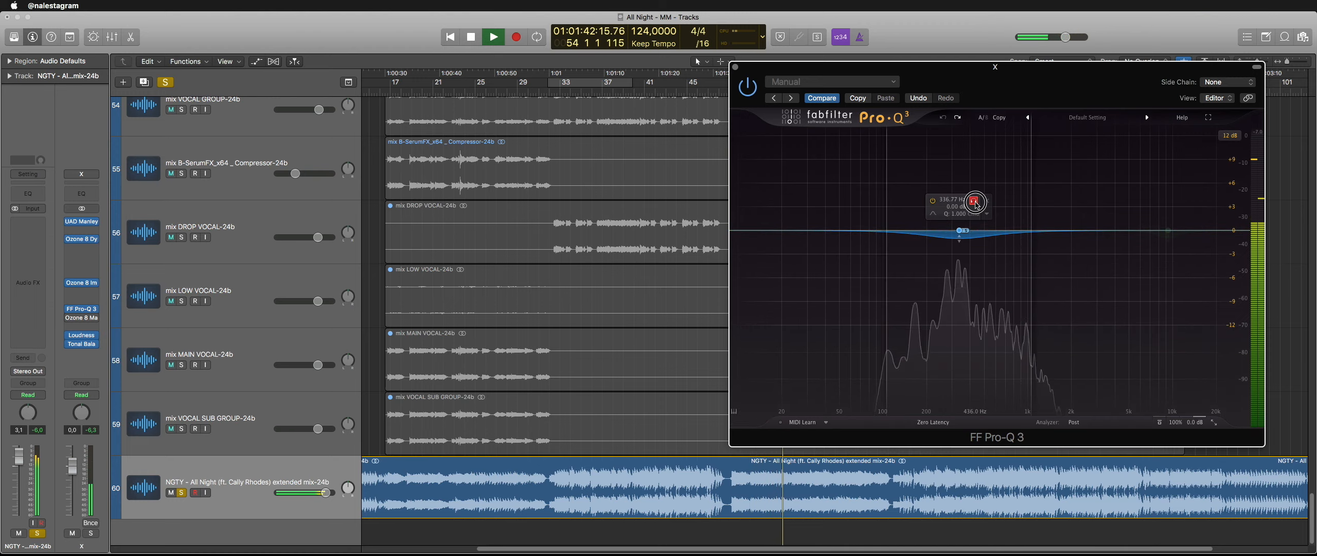
left_click(974, 201)
key("space")
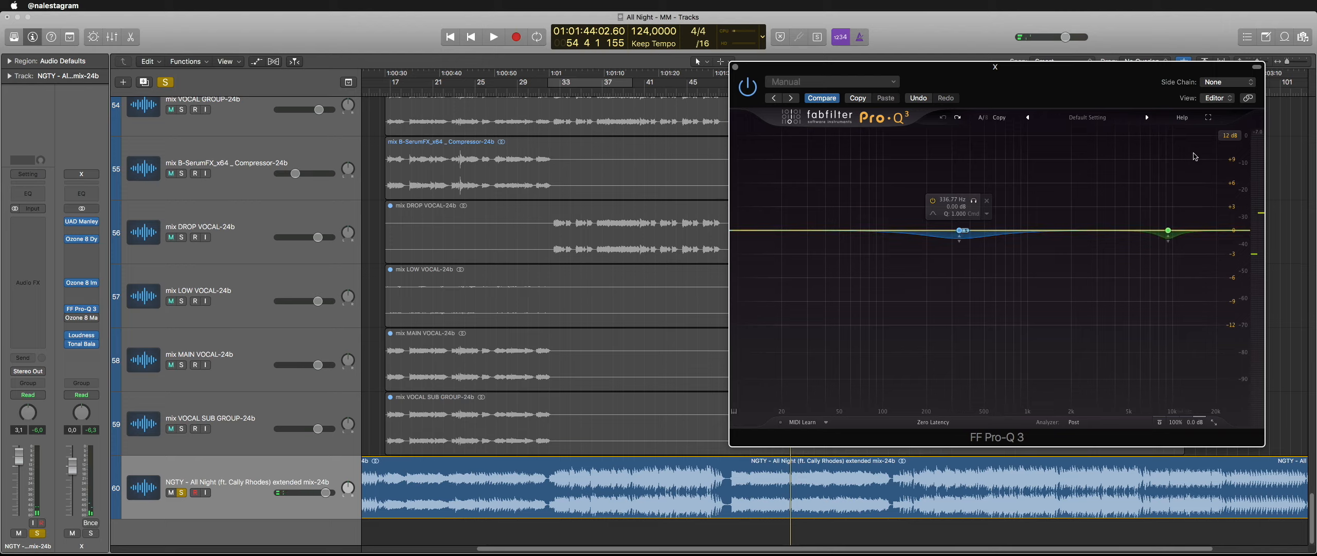
Step: Set the FF Pro-Q 3 display range to 3 dB and select the midrange band to show its settings
left_click(1231, 135)
left_click(1232, 150)
mouse_move(958, 231)
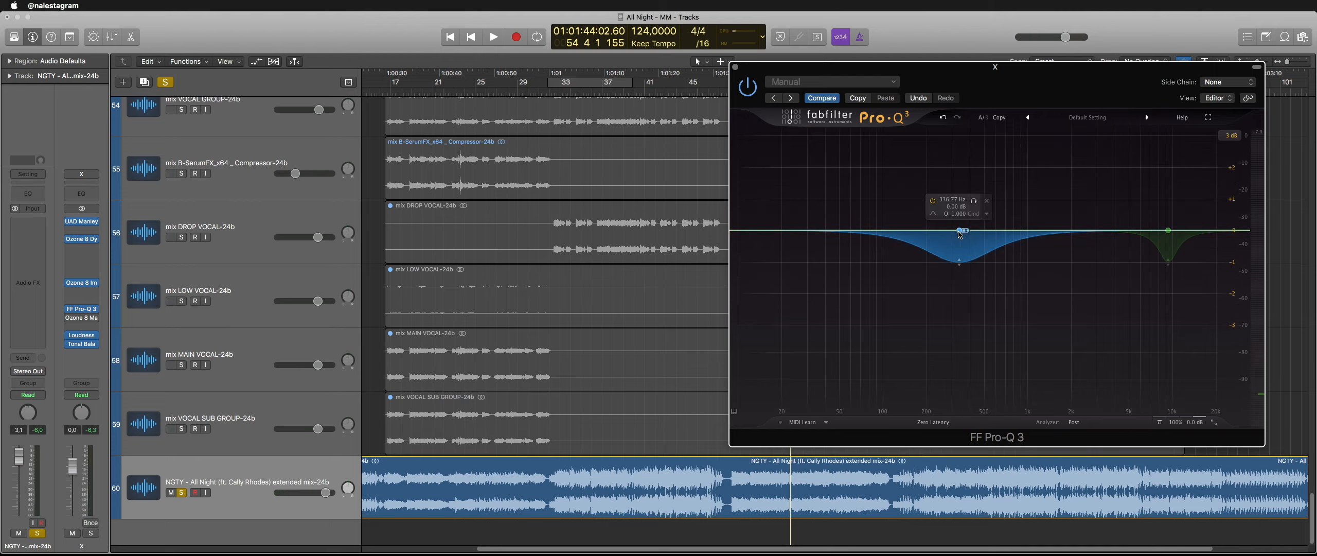
left_click(959, 232)
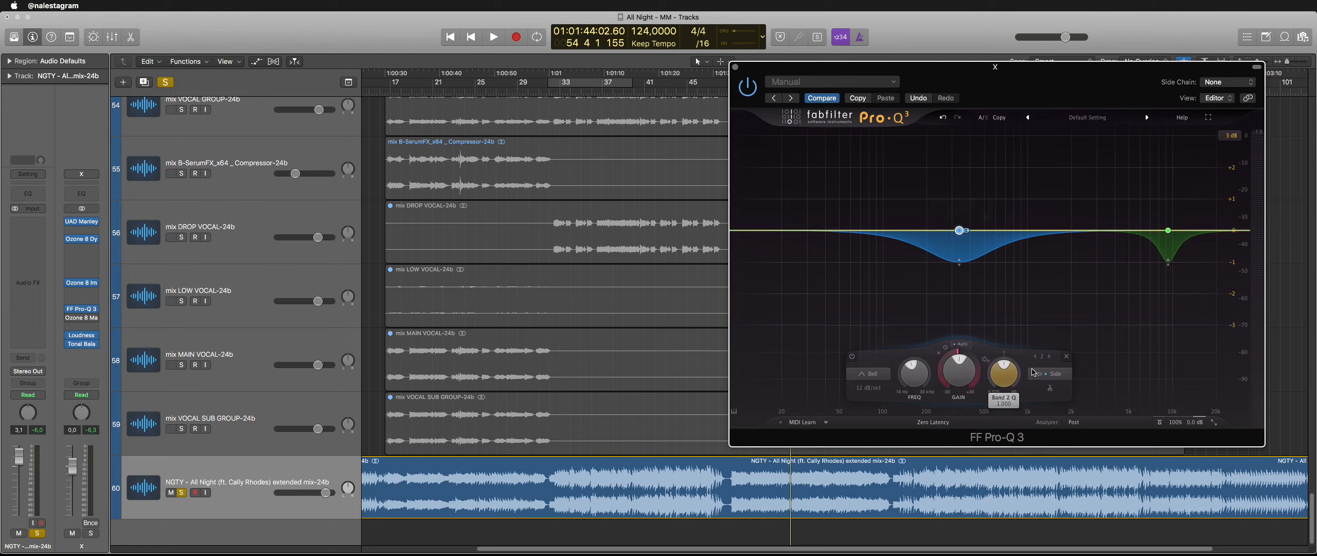
mouse_move(960, 271)
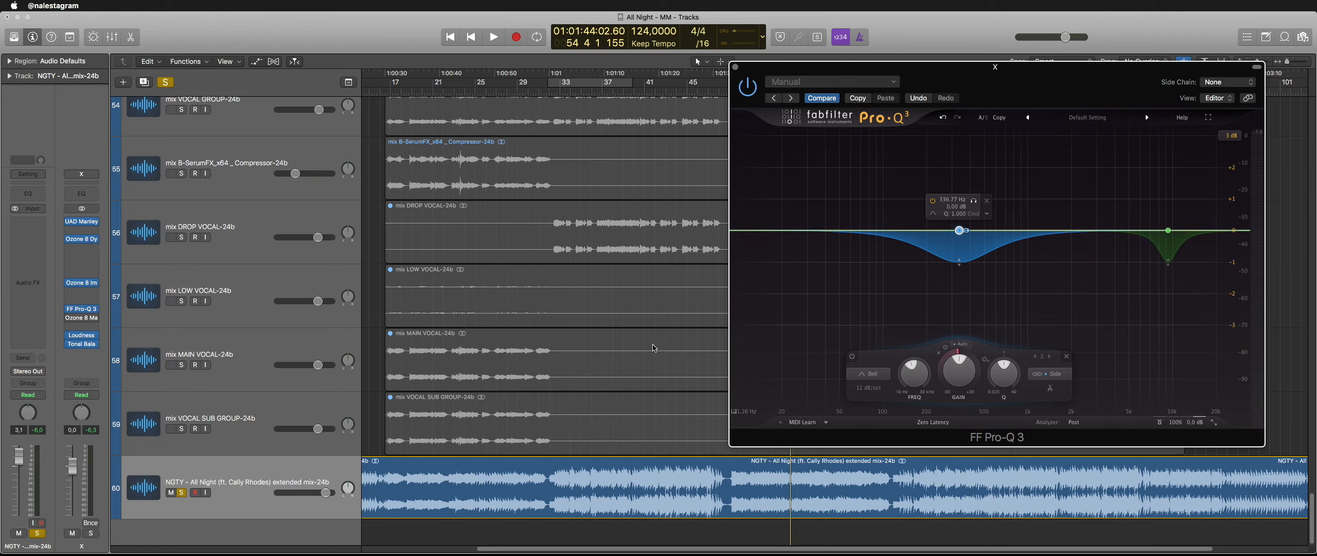
Step: Play from bar 49 while examining how the midrange dynamic band reacts, and stop playback
scroll(654, 348, "right", 3)
left_click(663, 91)
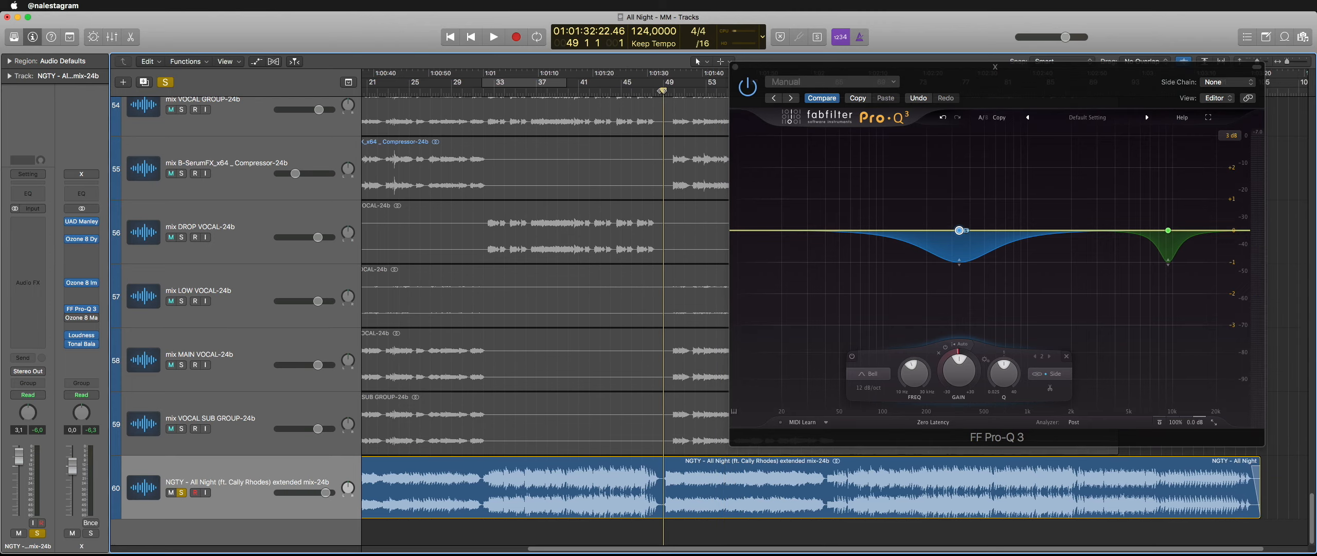
key("space")
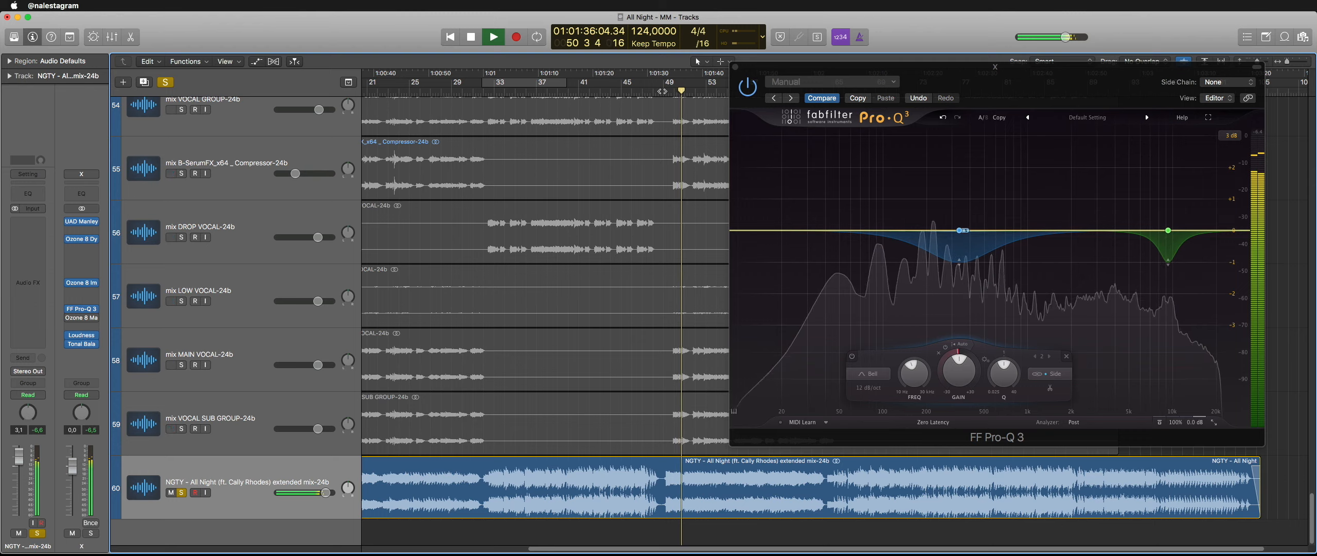
key("space")
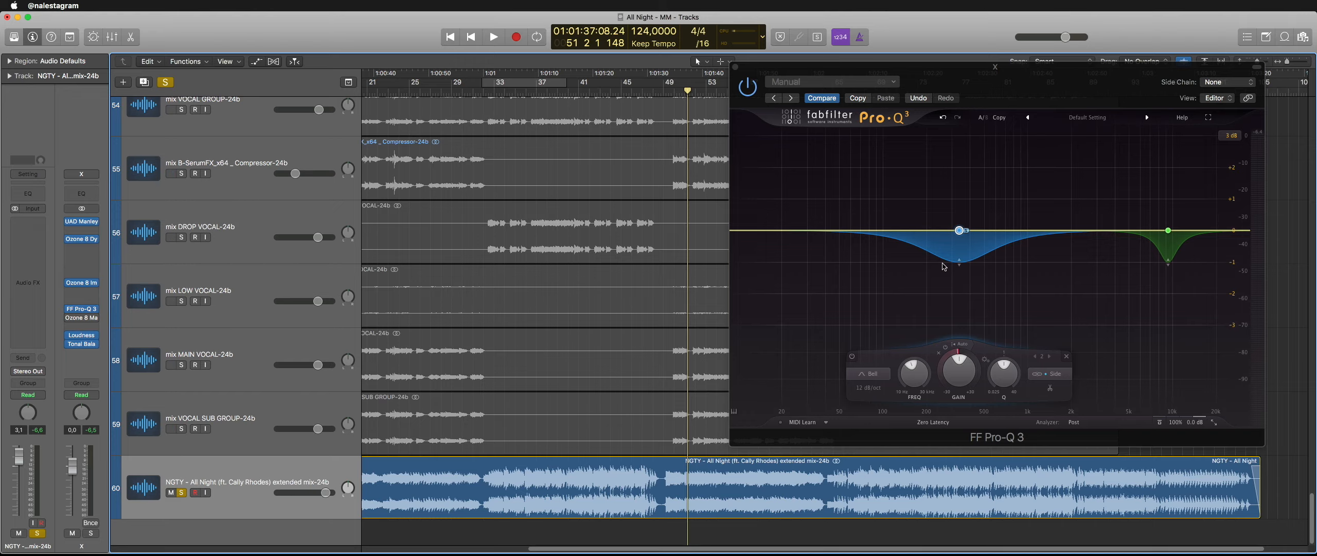
Step: Examine the high-frequency dynamic band of FF Pro-Q 3, resume playback to watch both bands react, and stop
scroll(538, 186, "right", 2)
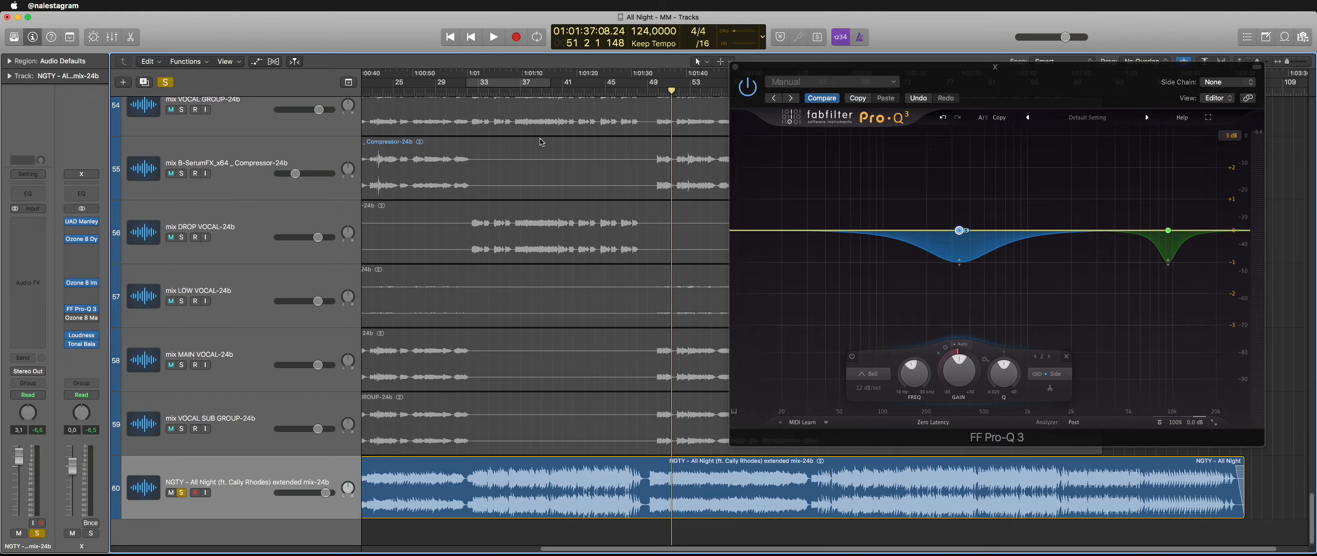
scroll(624, 331, "right", 4)
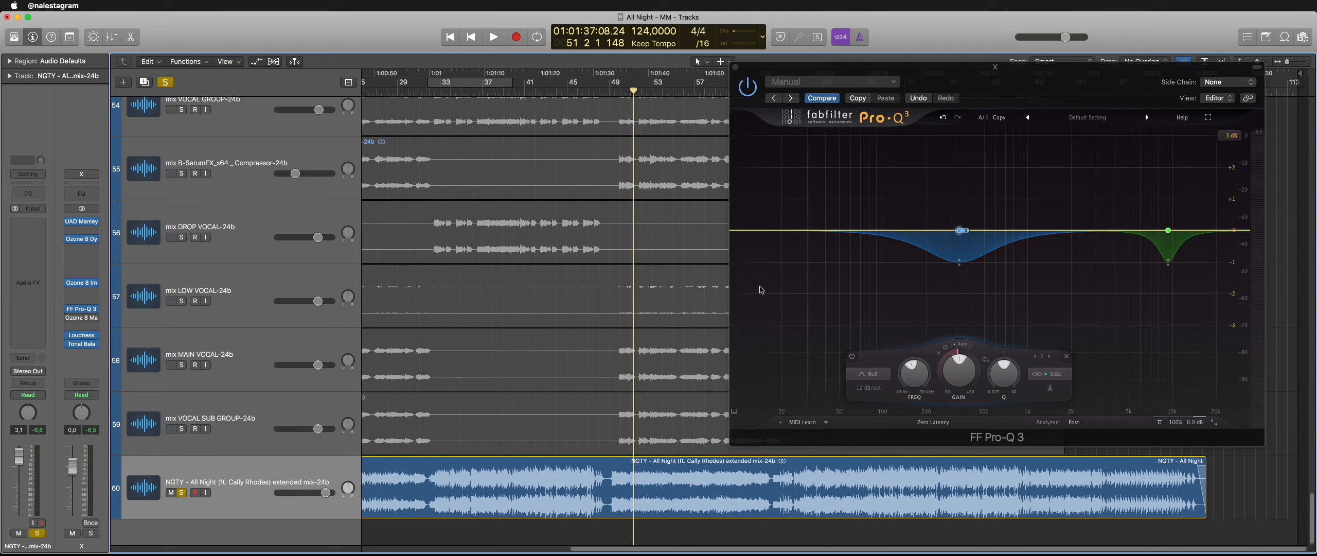
mouse_move(1175, 239)
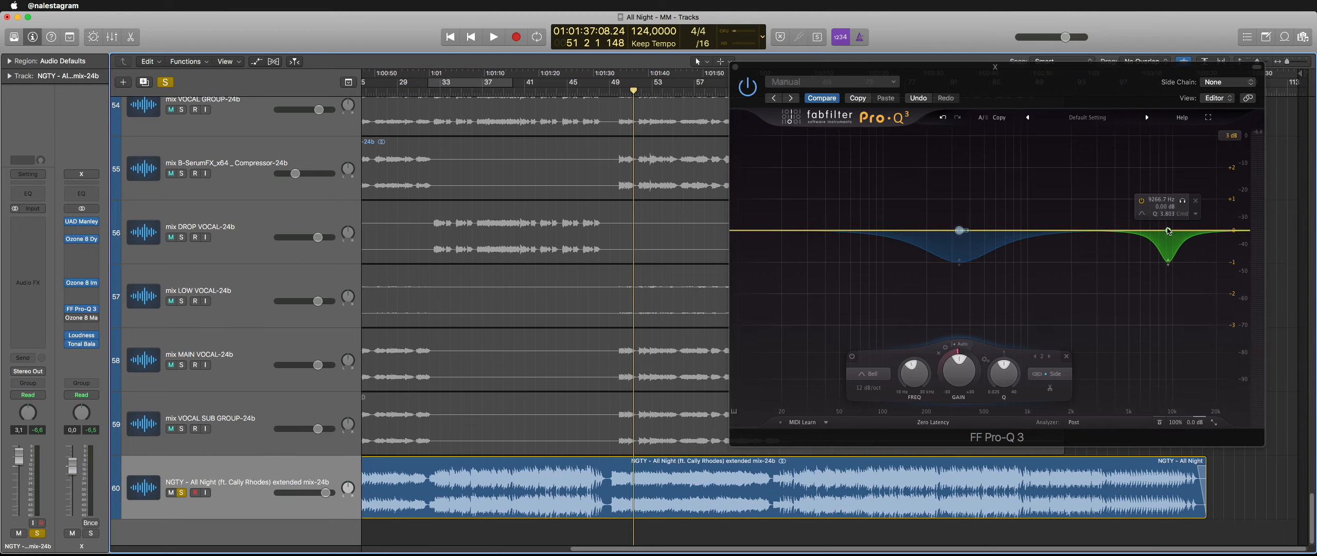
key("space")
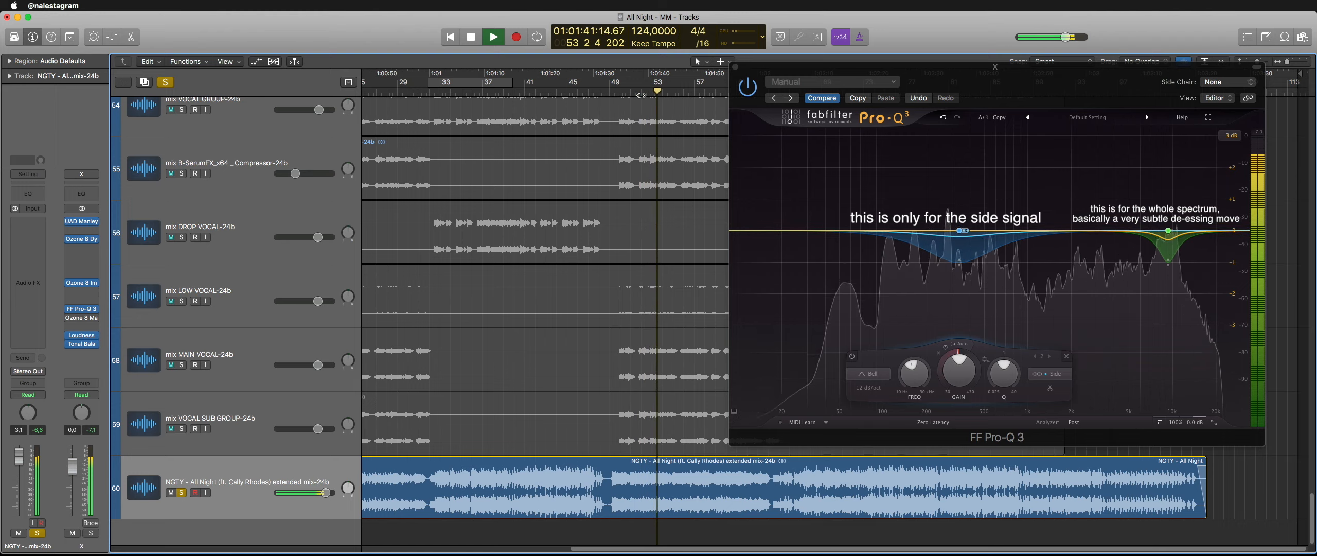
key("space")
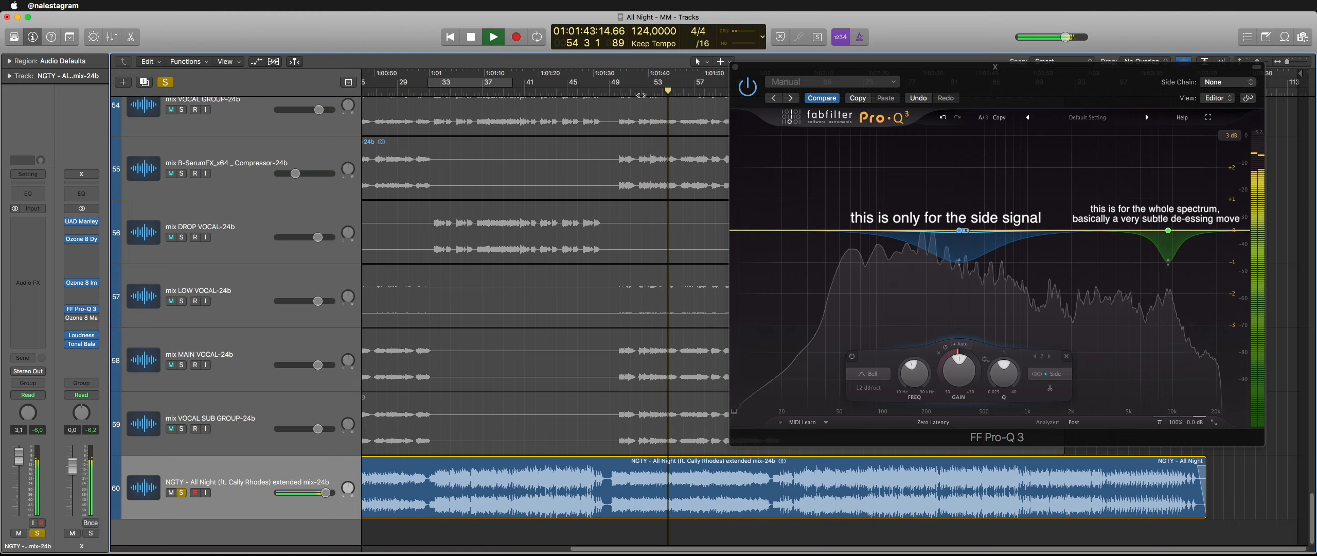
Step: Return the playhead to bar 32, enable and open Ozone 8 Maximizer in place of FF Pro-Q 3, and position it clear of the track list
scroll(641, 95, "left", 3)
left_click(489, 89)
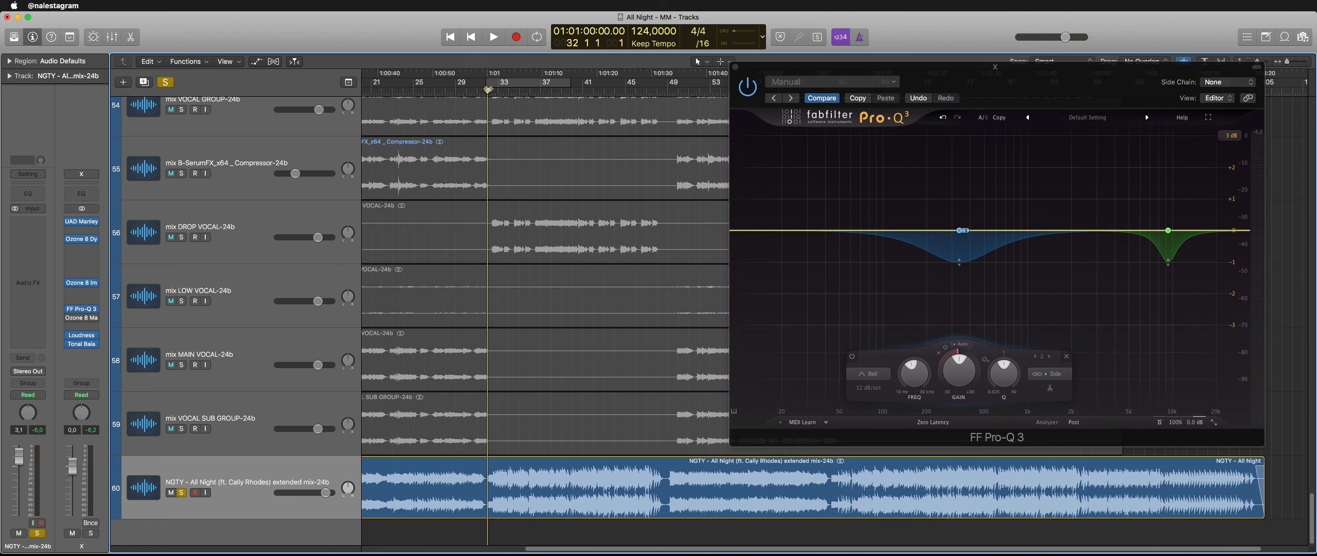
left_click(69, 317)
left_click(94, 318)
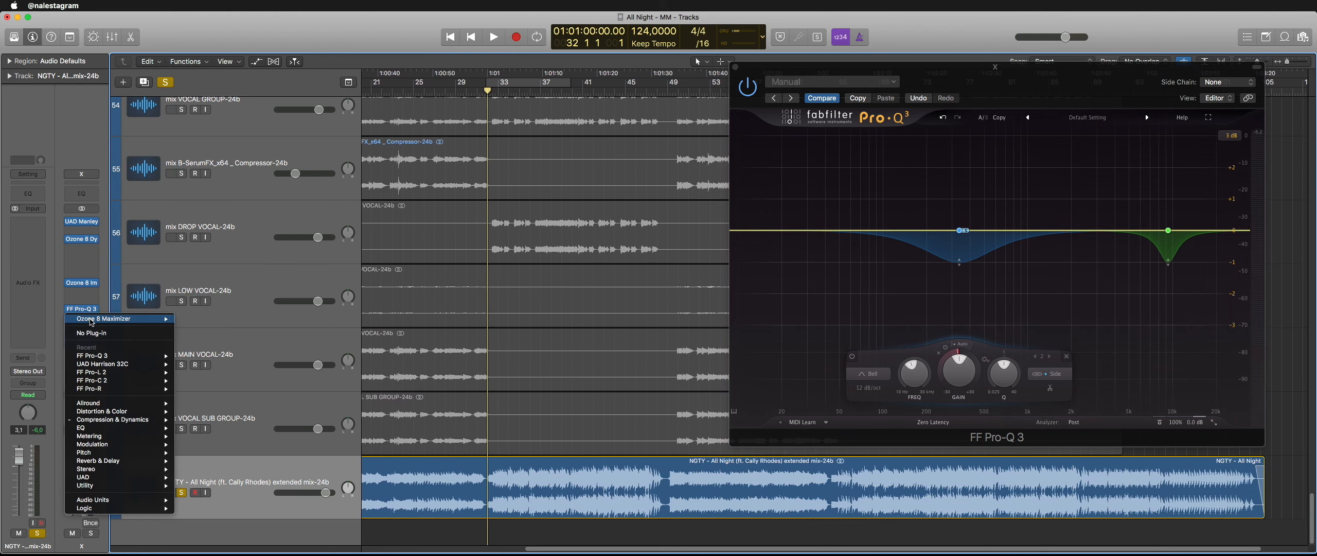
left_click(84, 305)
left_click(84, 319)
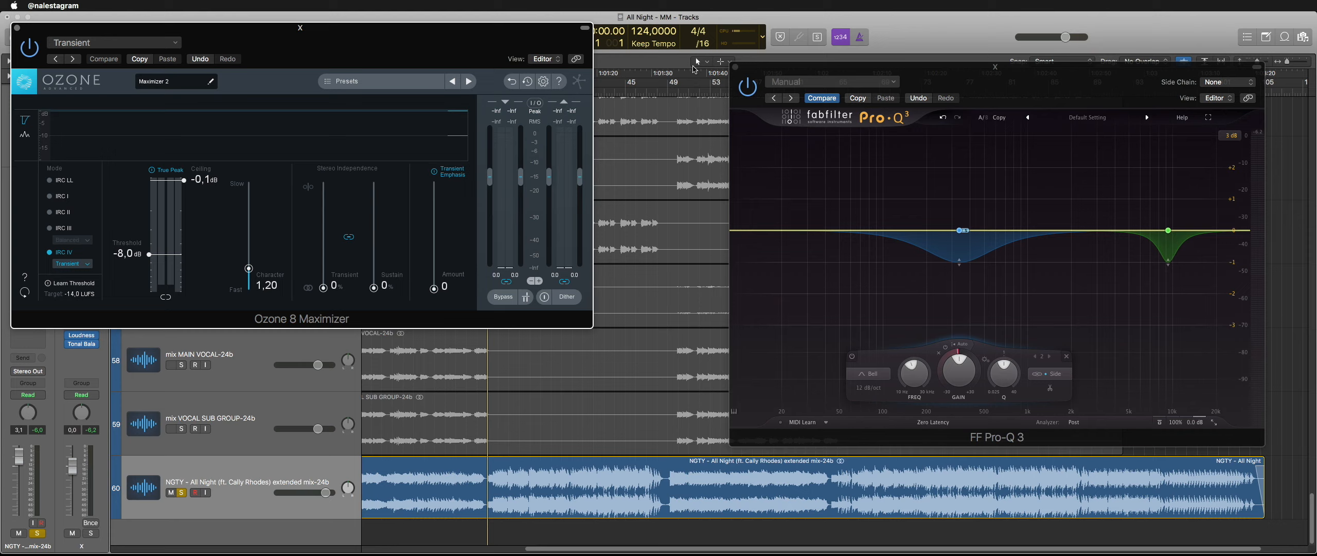
left_click(733, 67)
left_click_drag(340, 42, 988, 168)
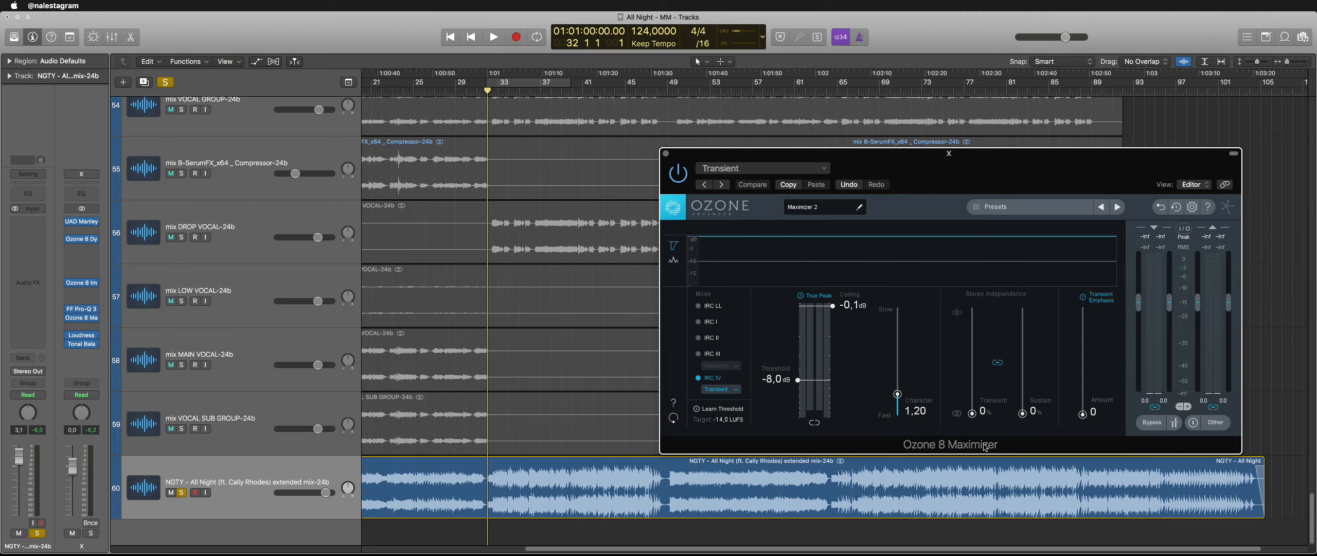
left_click(81, 326)
mouse_move(126, 362)
left_click(189, 362)
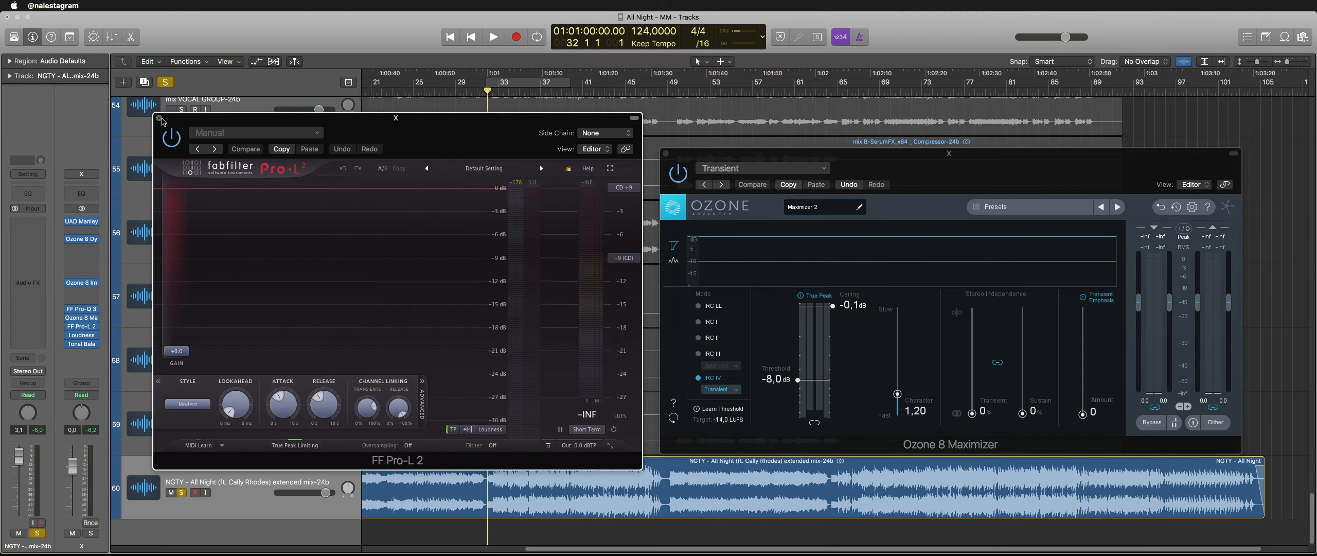
key("super+w")
left_click(81, 326)
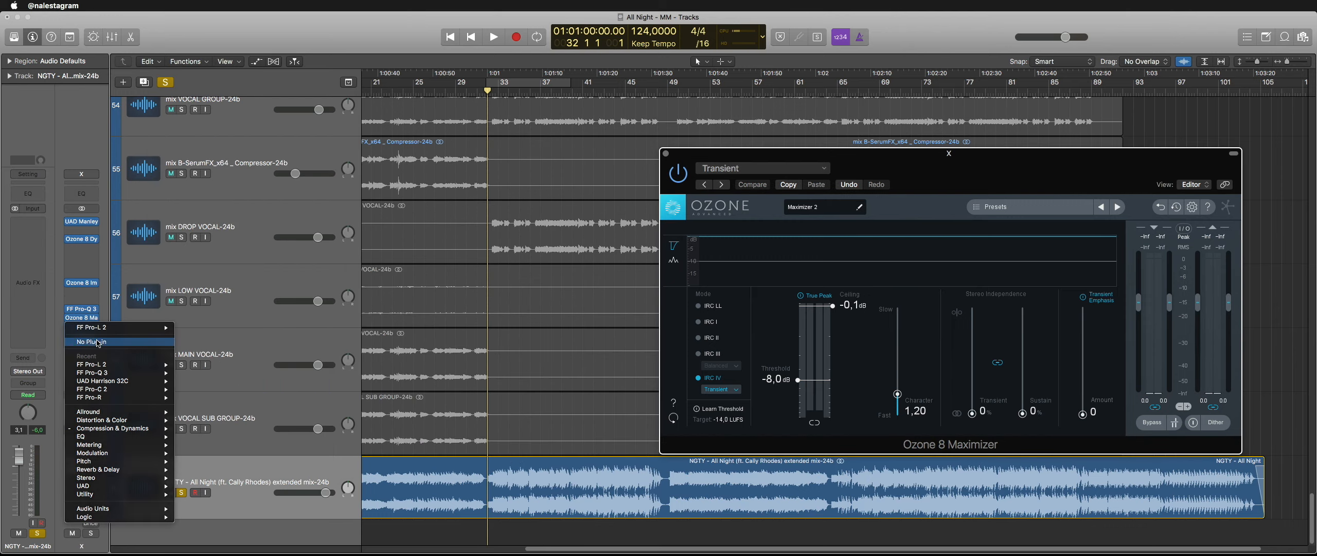
left_click(87, 325)
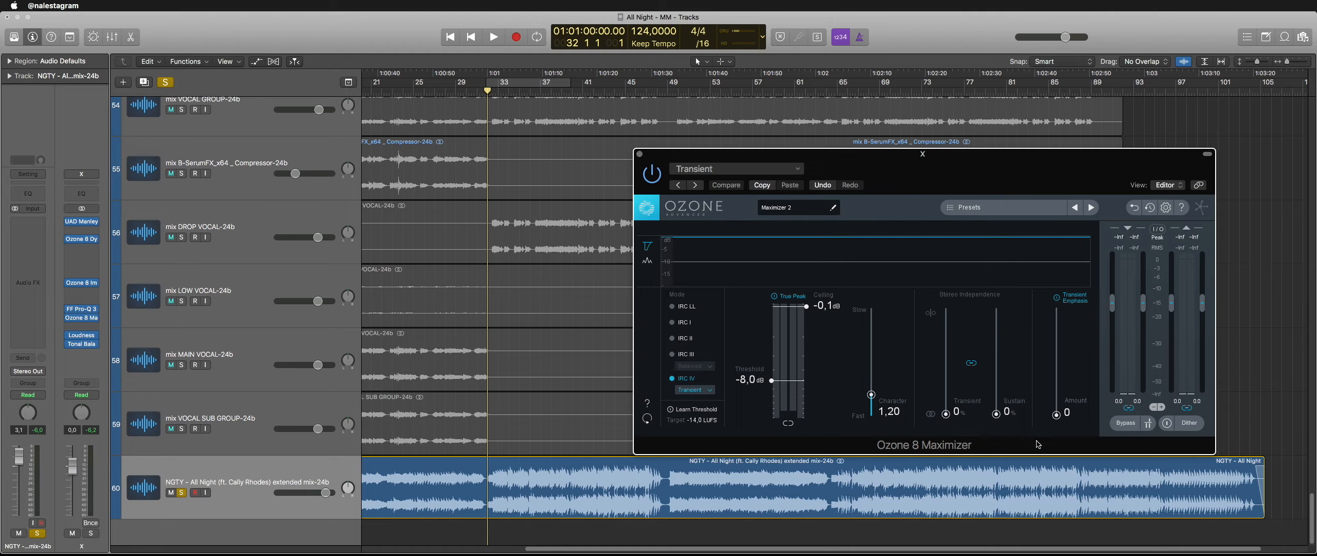
Step: Bypass Ozone 8 Maximizer with its gain match on and lower the output channel's fader to -4.0 dB
mouse_move(1059, 419)
left_mouse_down()
mouse_move(1065, 304)
mouse_move(1056, 434)
left_mouse_up()
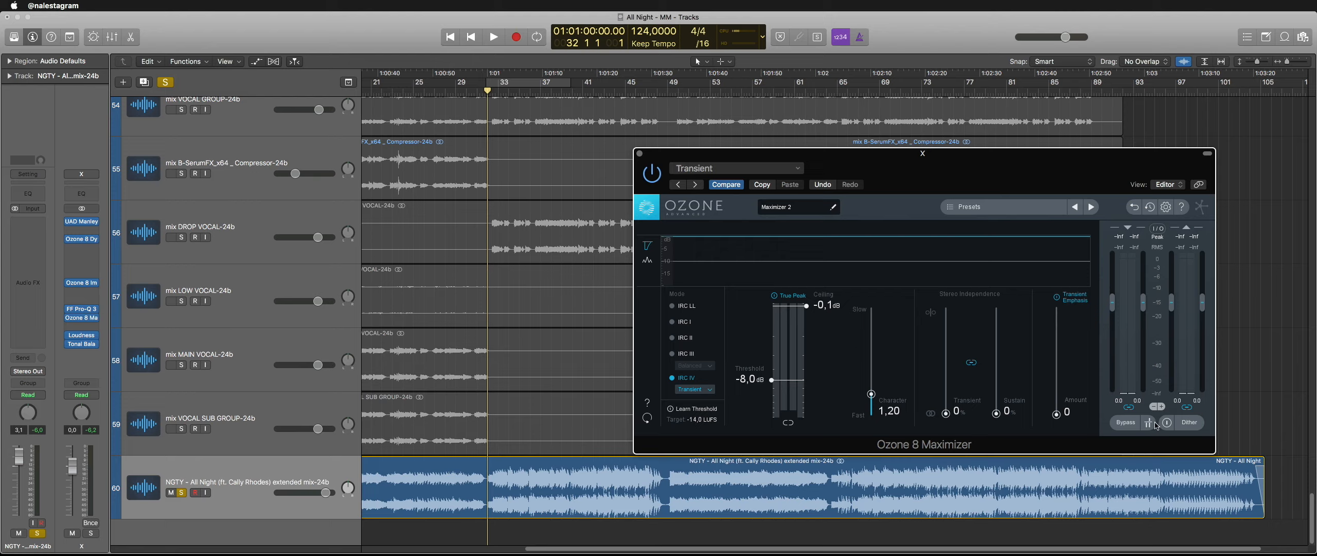
left_click(1125, 422)
left_click_drag(64, 463, 72, 474)
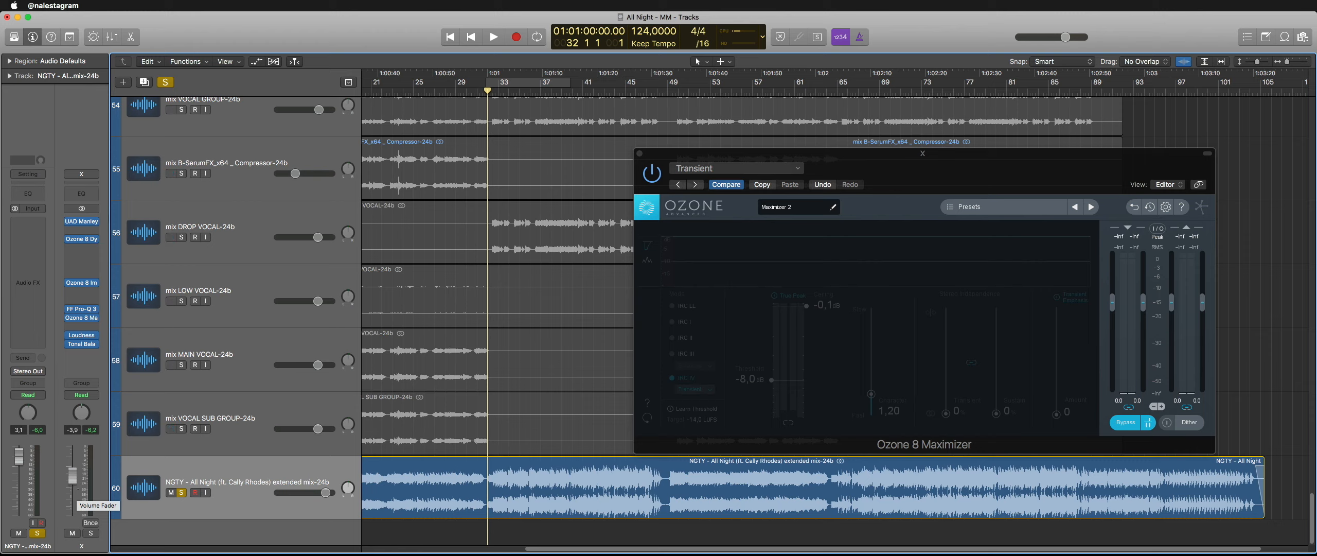
left_click(225, 480)
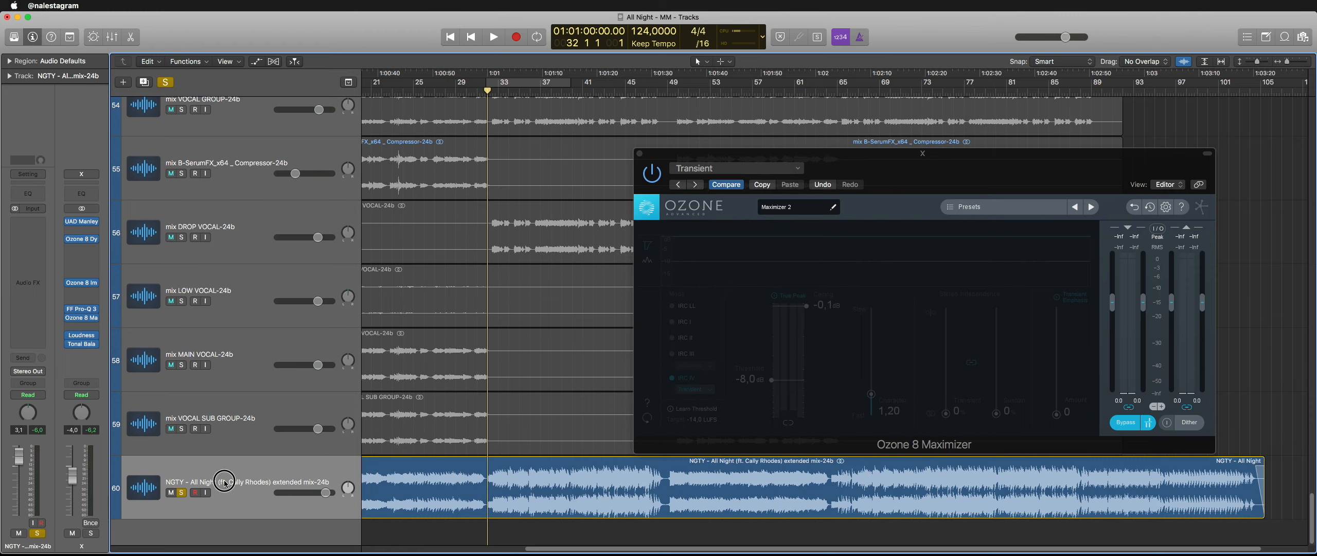
Step: Play the extended mix from bar 32, turn cycling off, toggle the Ozone 8 Maximizer bypass repeatedly to compare at matched level, and stop
left_click(537, 88)
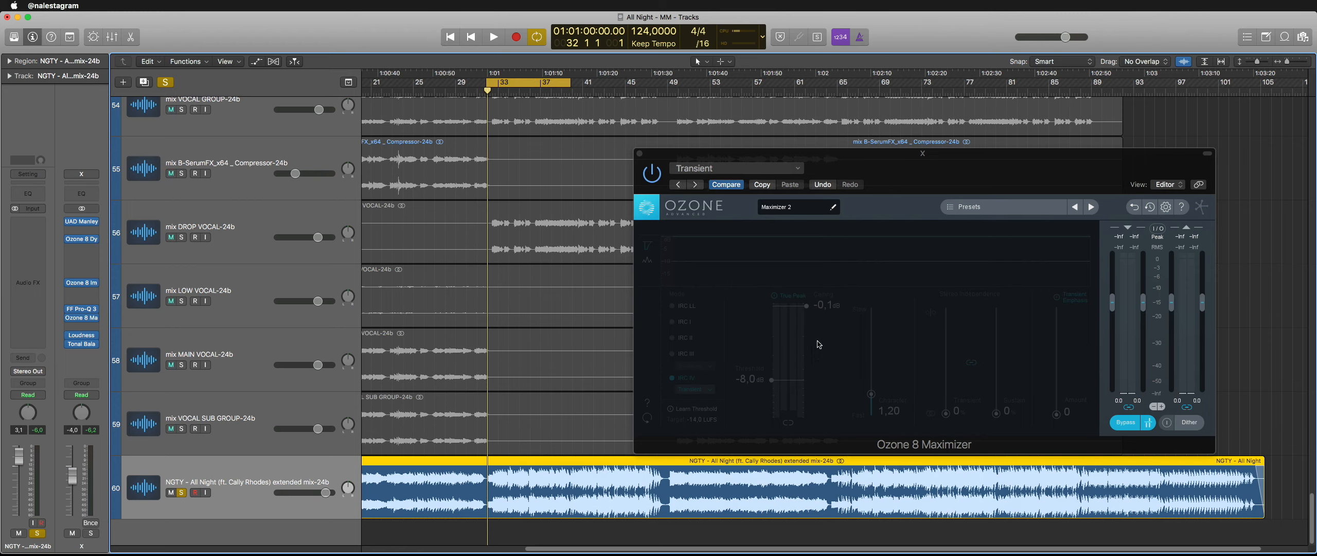
key("space")
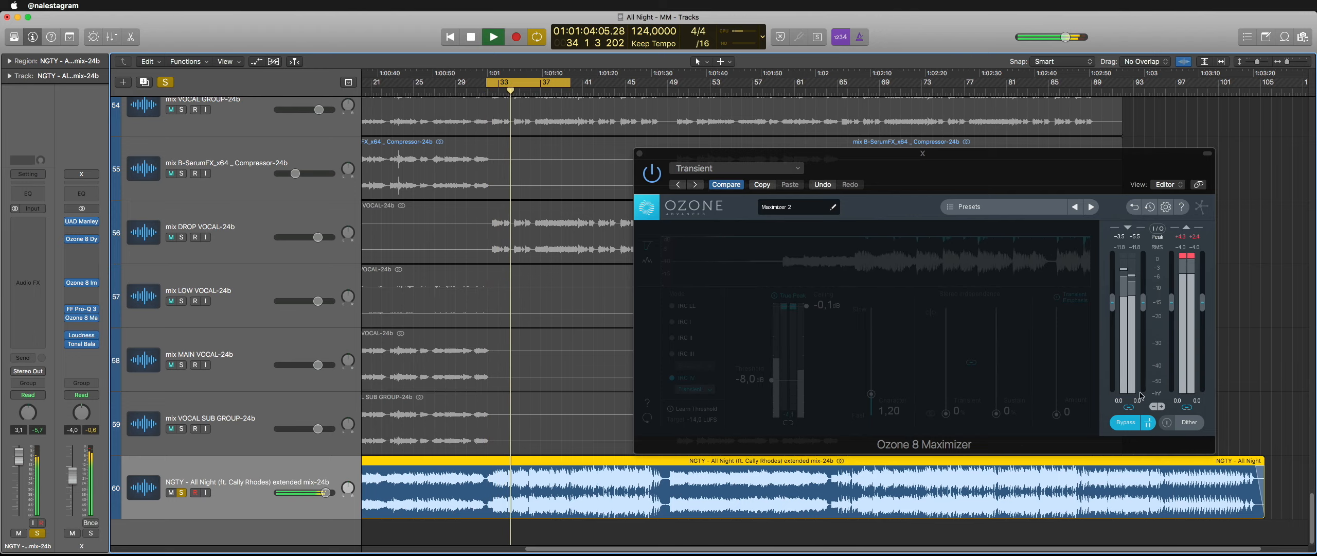
left_click(1126, 422)
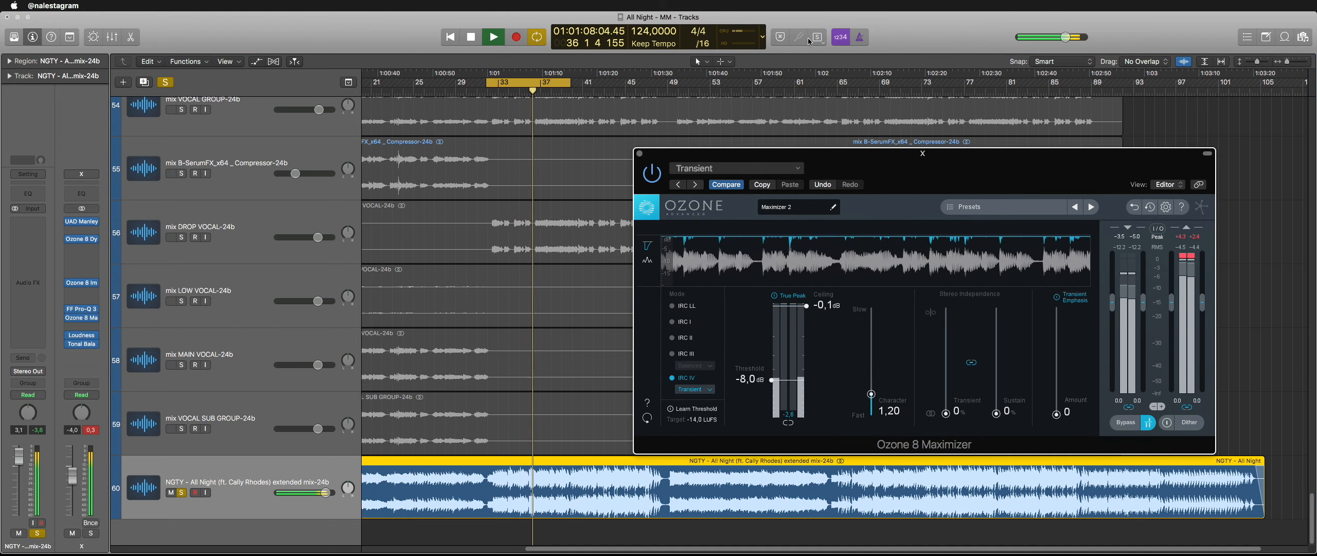
left_click(537, 36)
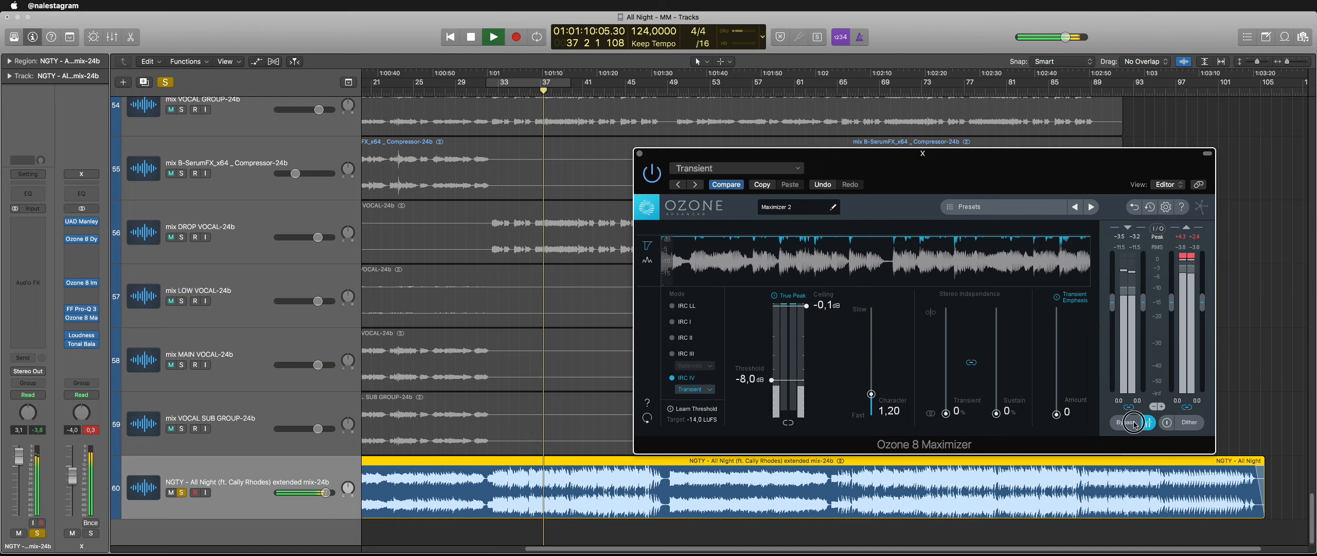
left_click(1127, 423)
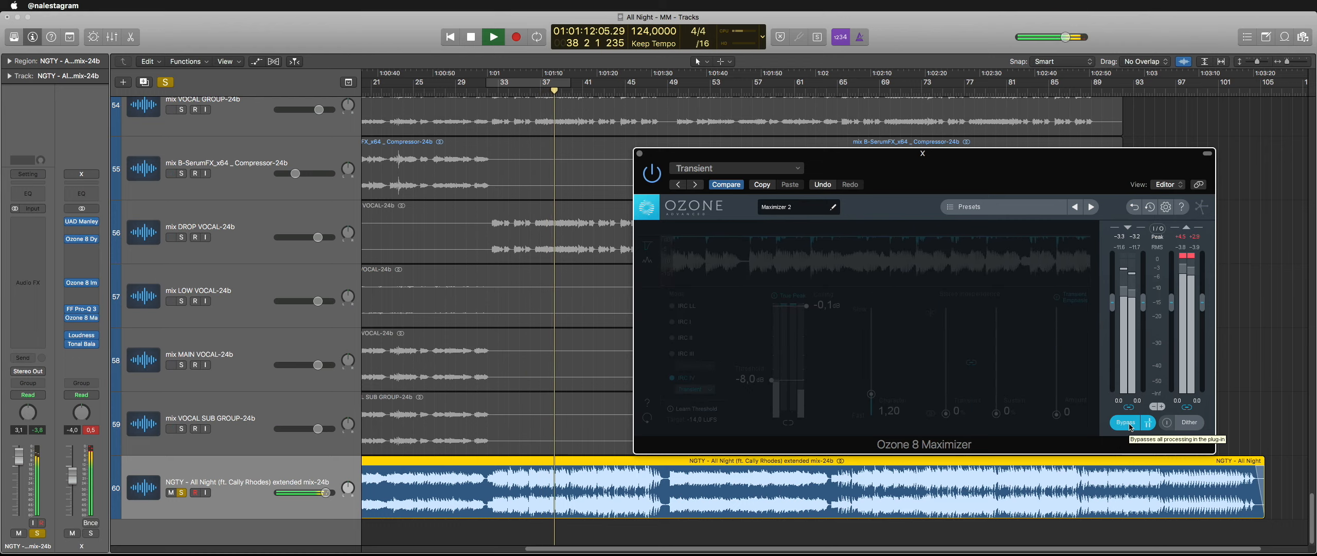
left_click(1127, 423)
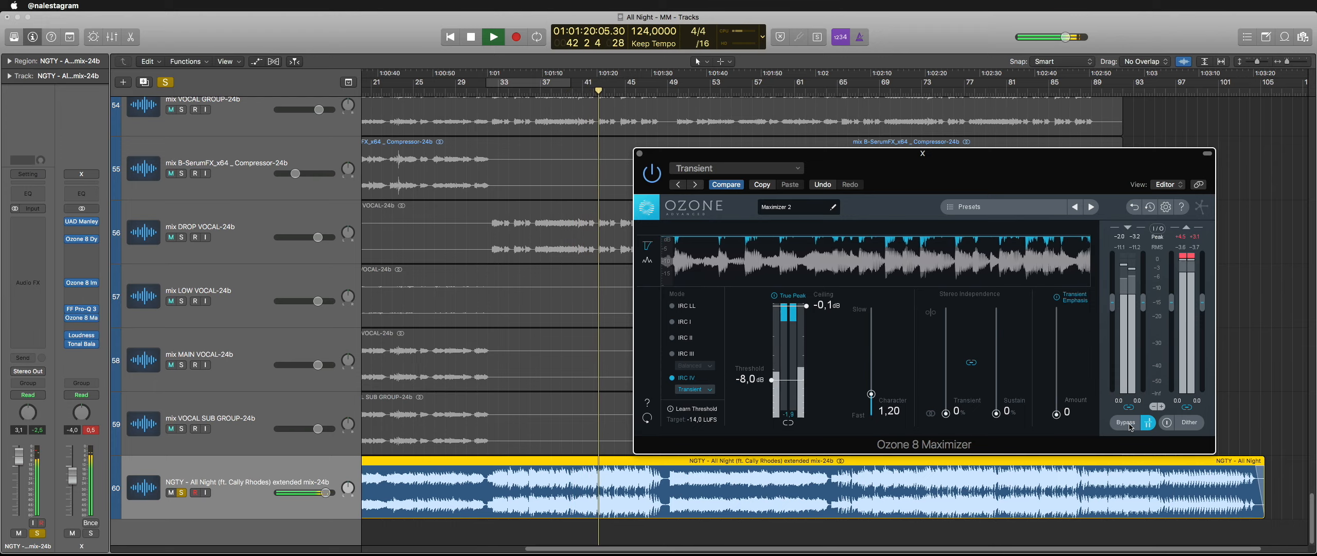
left_click(1126, 422)
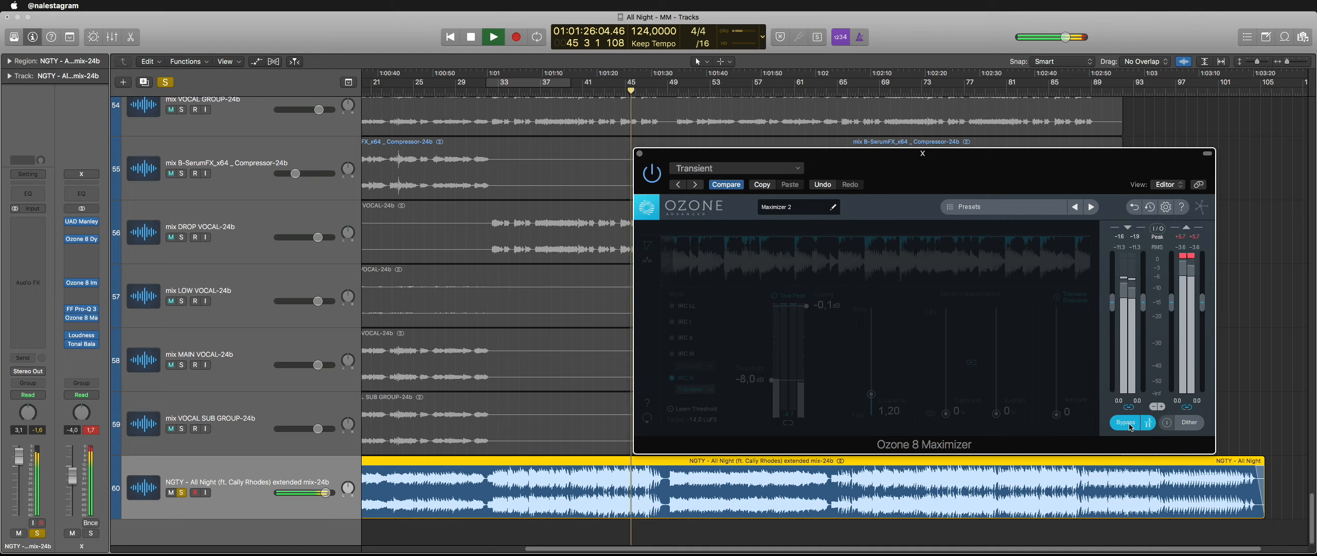
left_click(1127, 422)
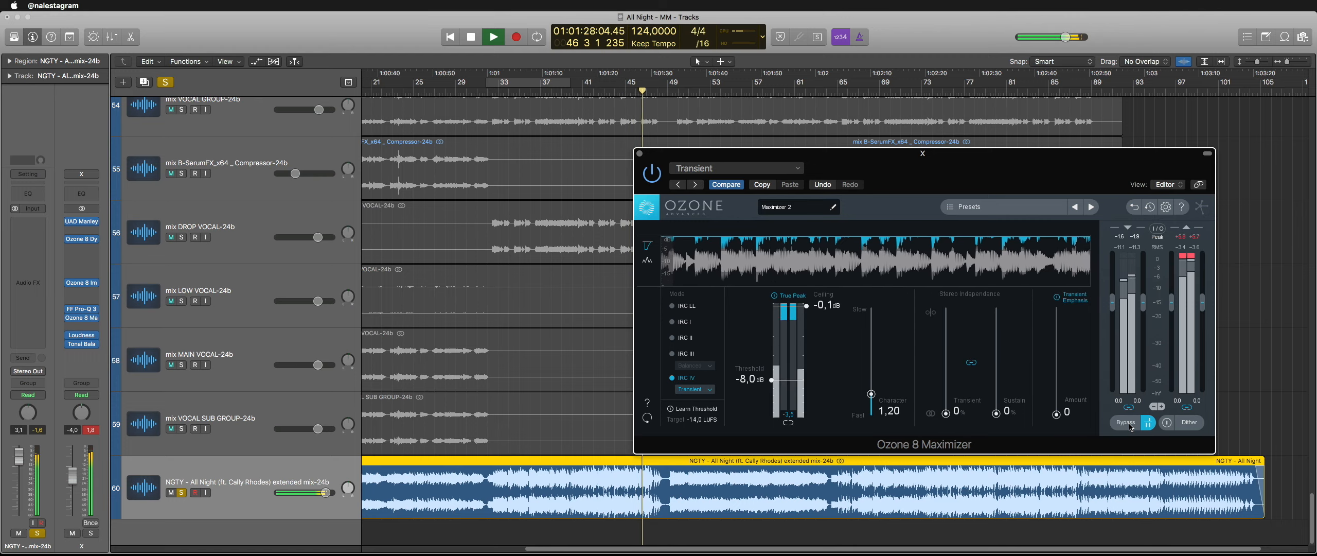
key("space")
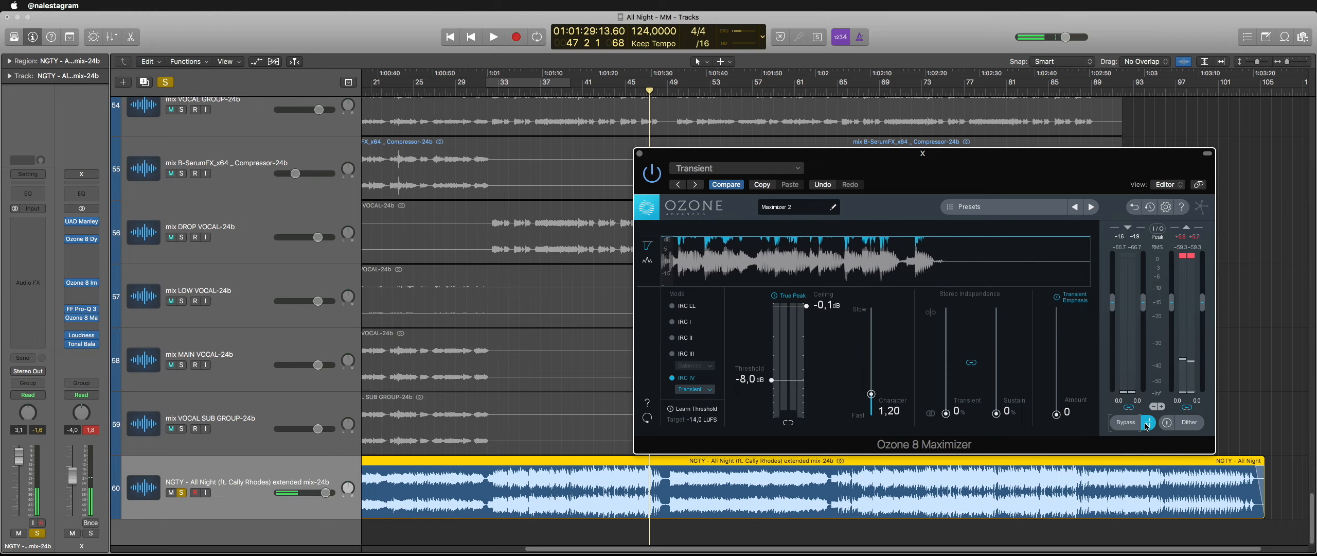
Step: Turn off gain match in Ozone 8 Maximizer, reset the output channel's fader to 0.0 dB, and move the plug-in window aside
left_click(94, 431)
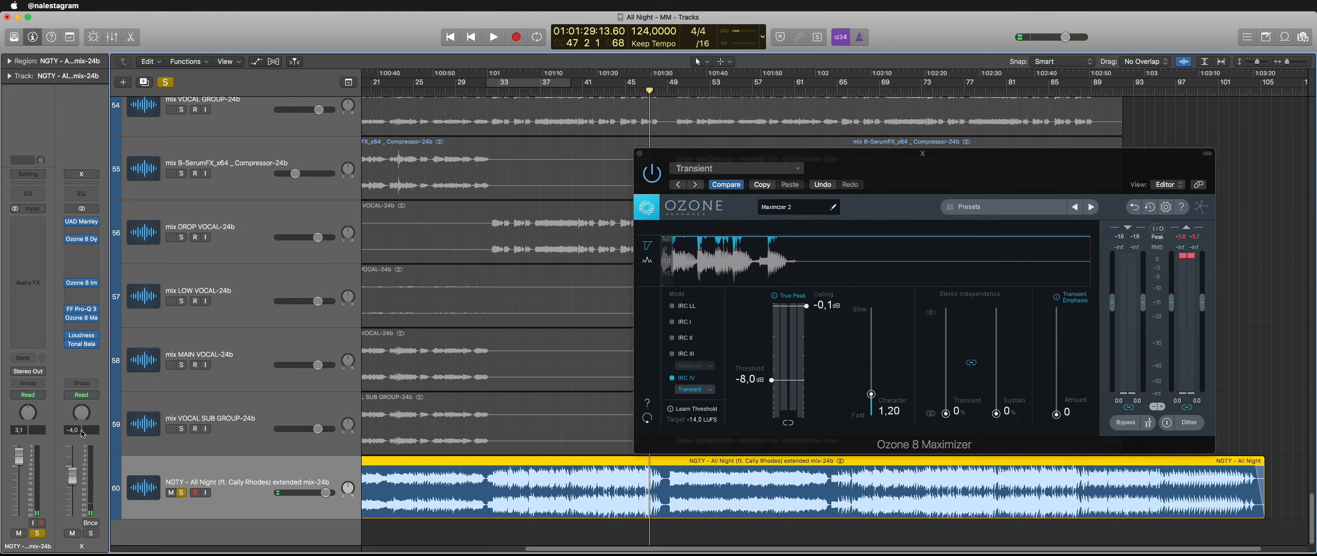
double_click(76, 432)
type("0")
key("Return")
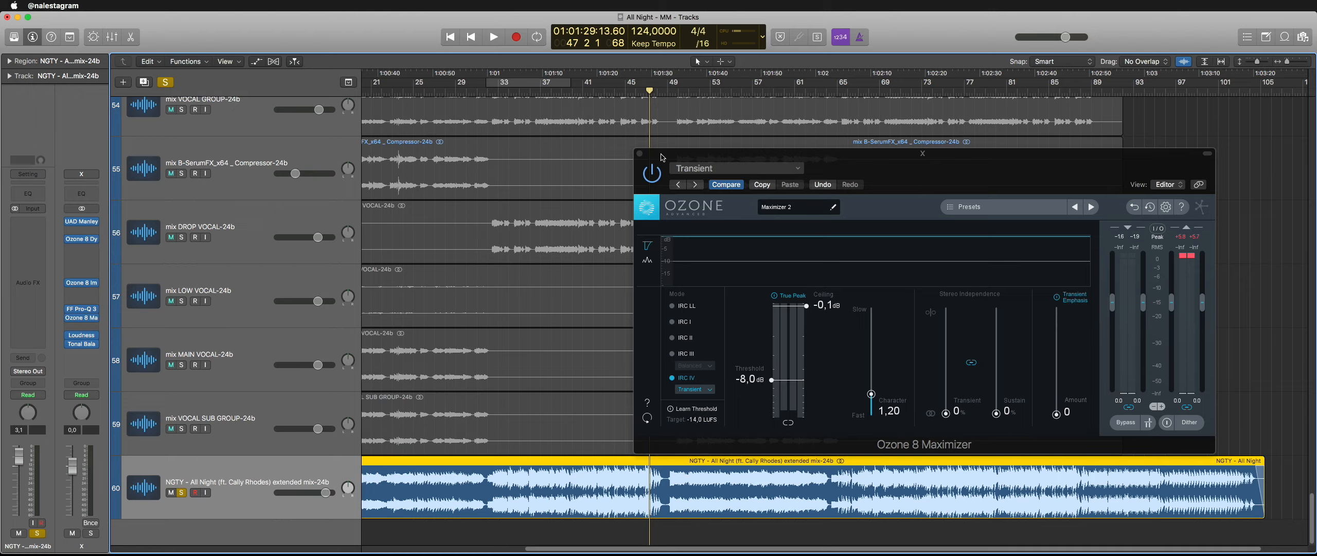
left_click_drag(664, 156, 712, 156)
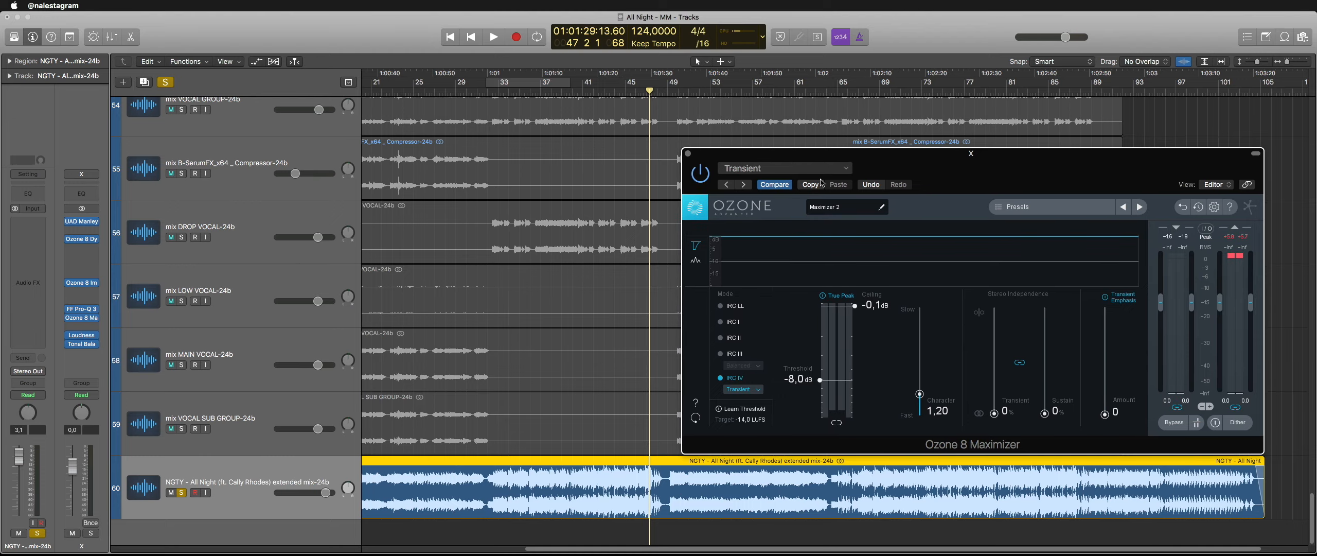
Step: Insert FF Pro-L 2 after Ozone 8 Maximizer on the output channel and set its limiting style to Transparent
left_click(81, 326)
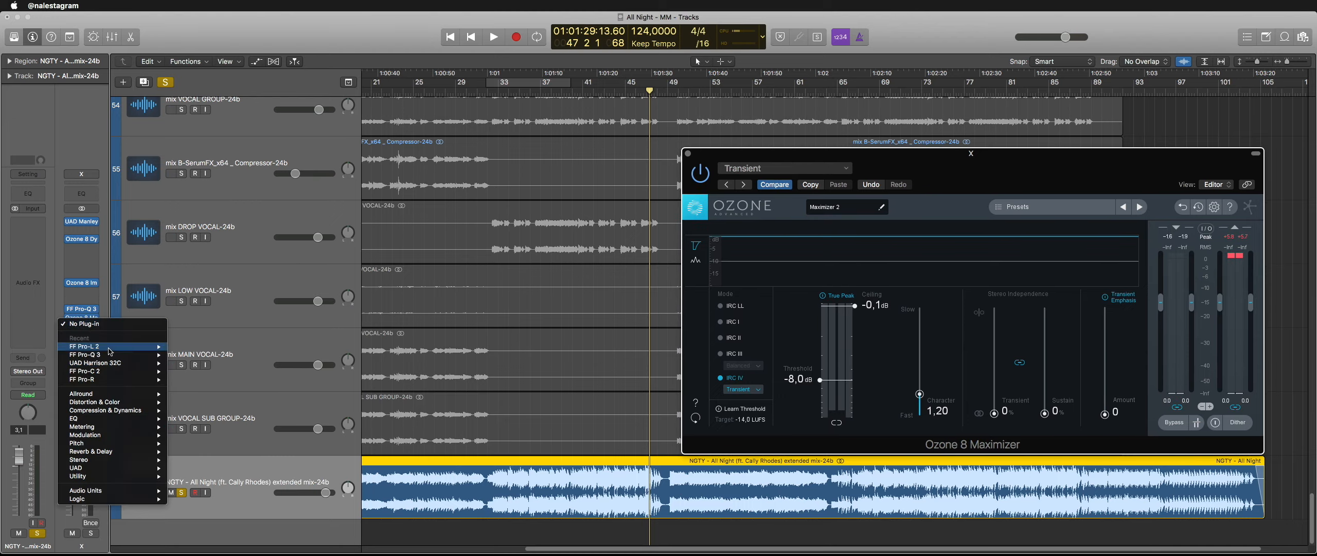
left_click(109, 348)
left_click(46, 314)
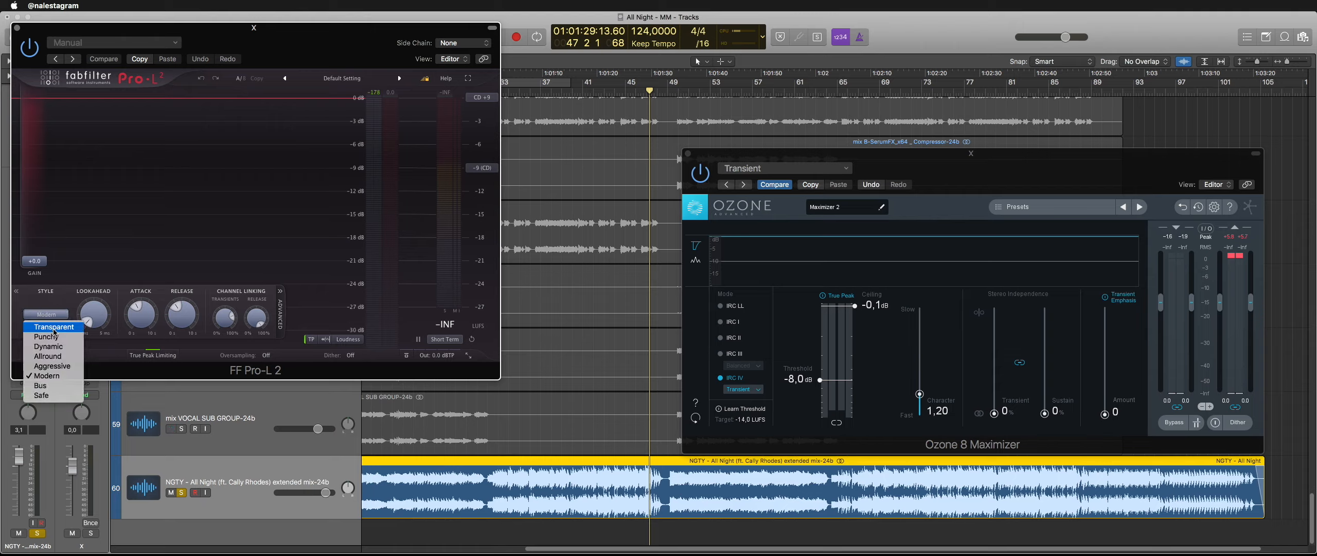
left_click(54, 329)
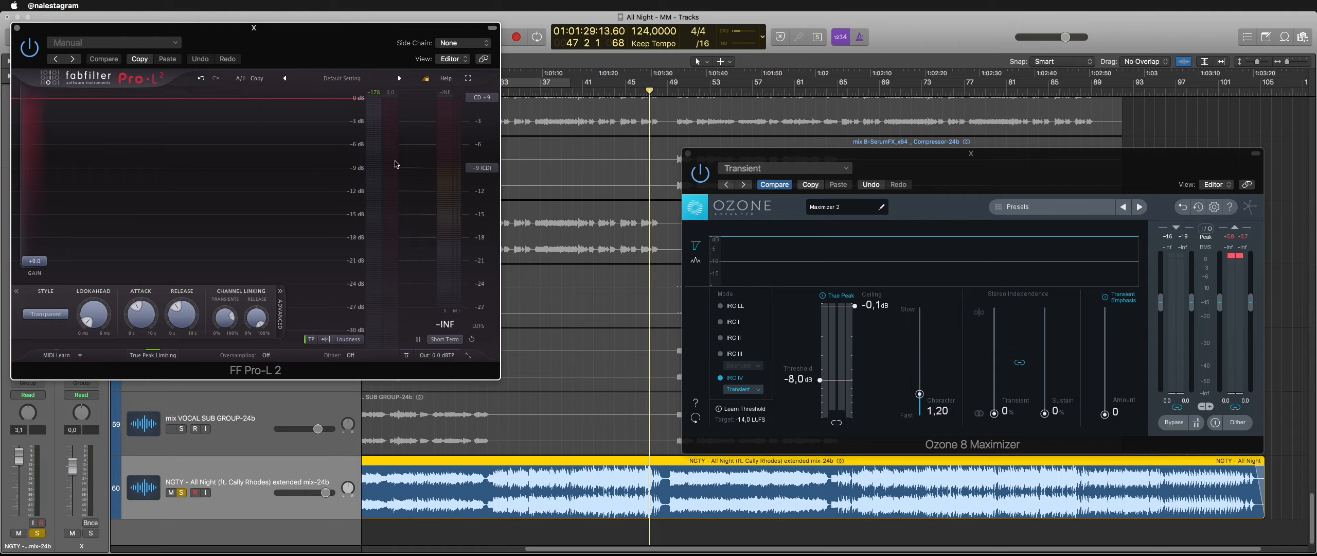
Step: Close FF Pro-L 2, remove it from the output channel, and bring Ozone 8 Maximizer back into view
left_click(17, 28)
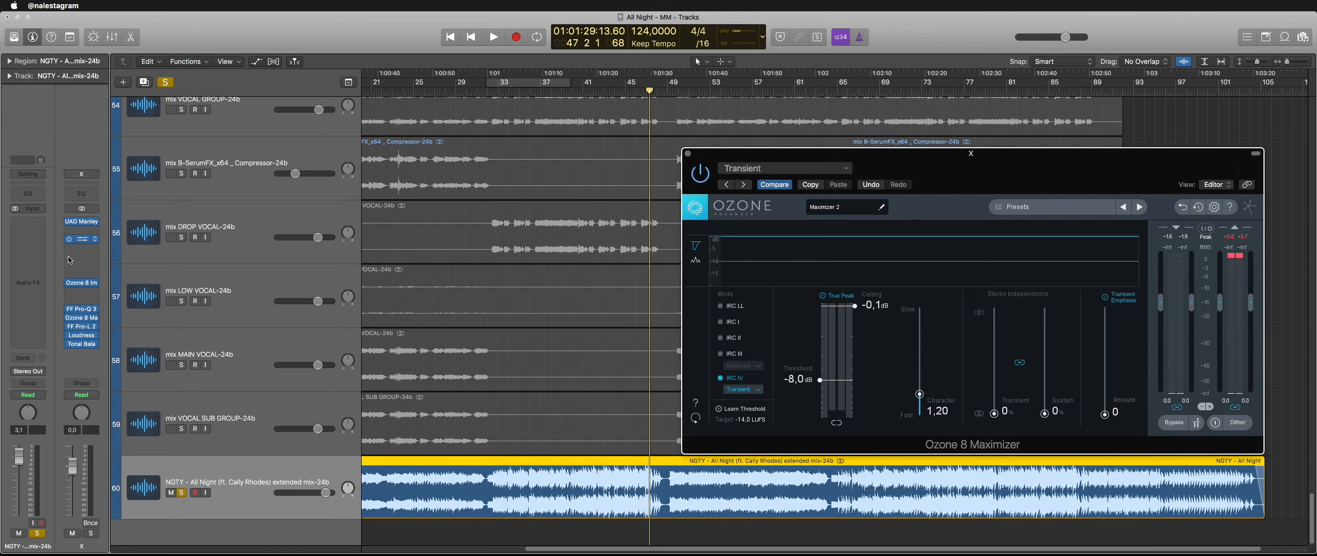
left_click(93, 327)
left_click(77, 316)
left_click_drag(938, 147, 944, 143)
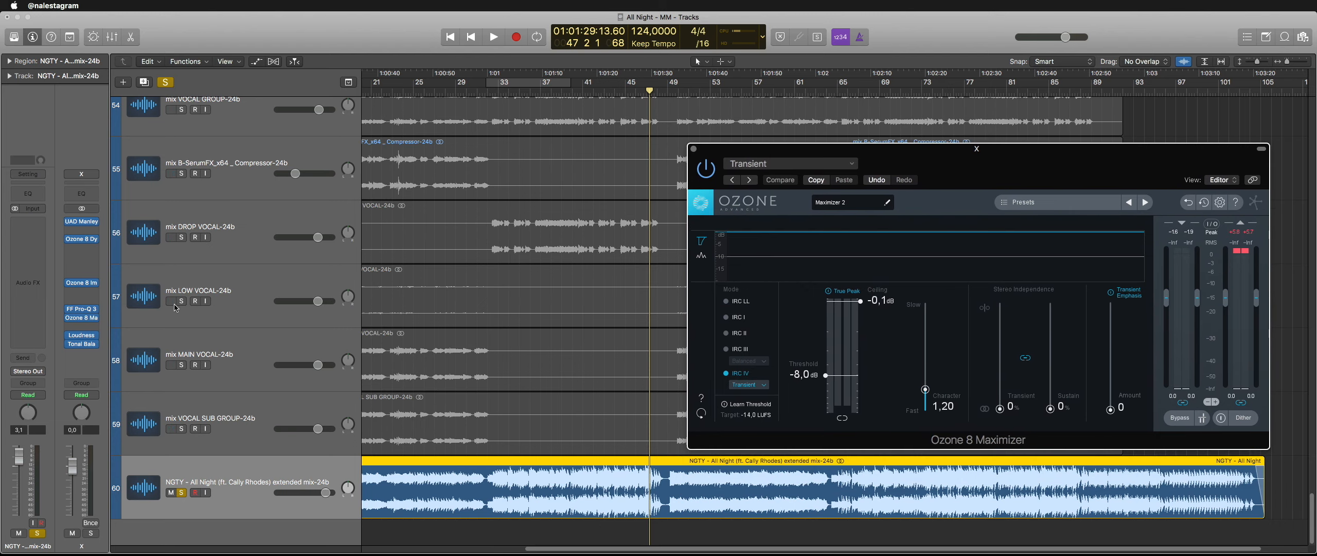
Step: Insert FF Pro-L 2 between Ozone 8 Maximizer and Loudness once more, view its default settings, and remove it again
left_click(81, 326)
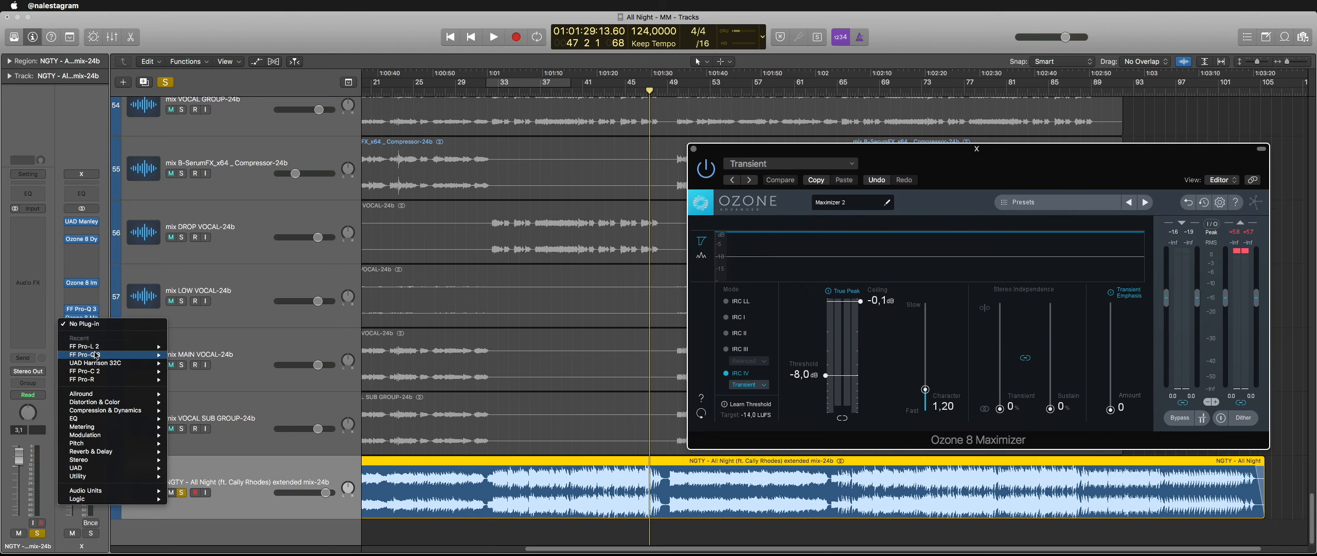
left_click(260, 73)
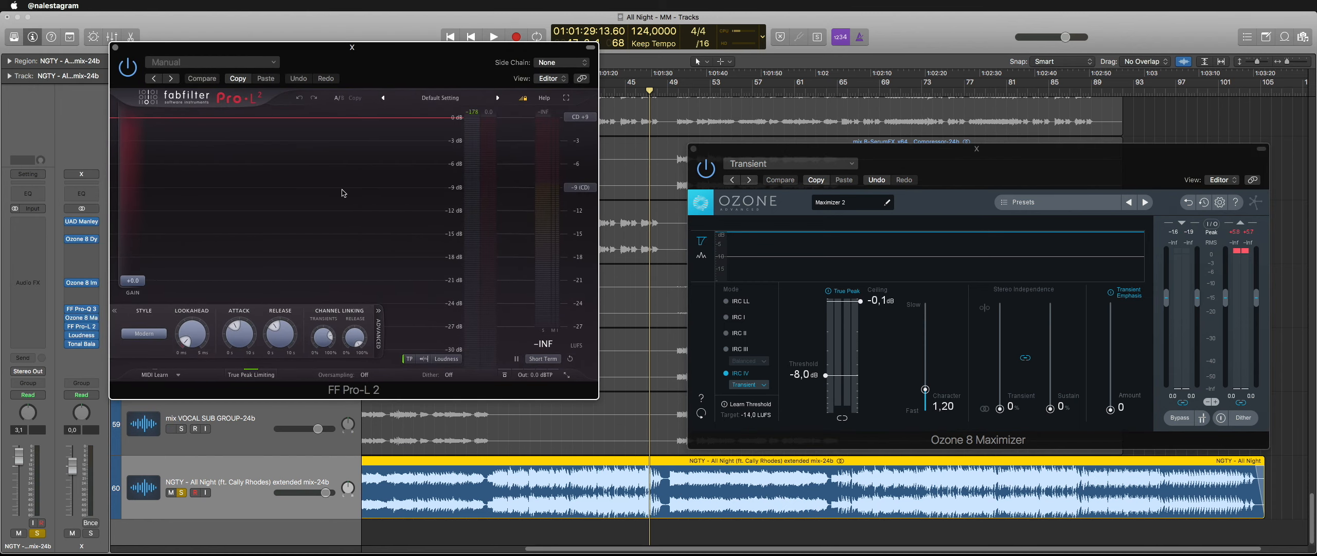
left_click(116, 47)
left_click(89, 326)
left_click(88, 319)
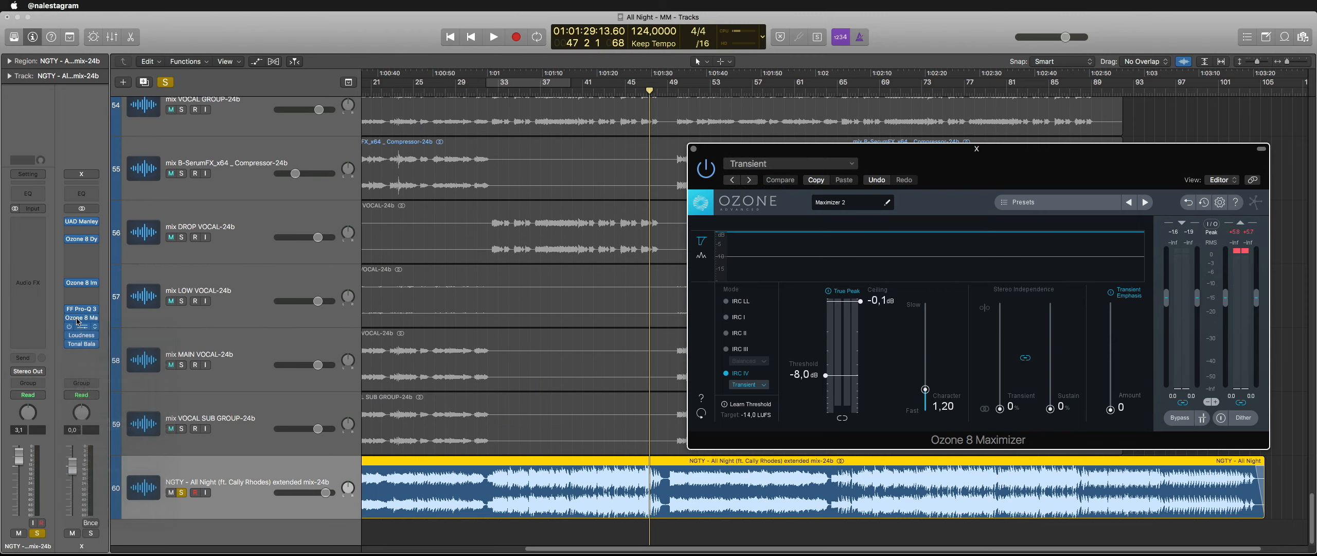
Step: Close Ozone 8 Maximizer, show the full length of the song in the timeline, and deselect the extended mix region
left_click(693, 150)
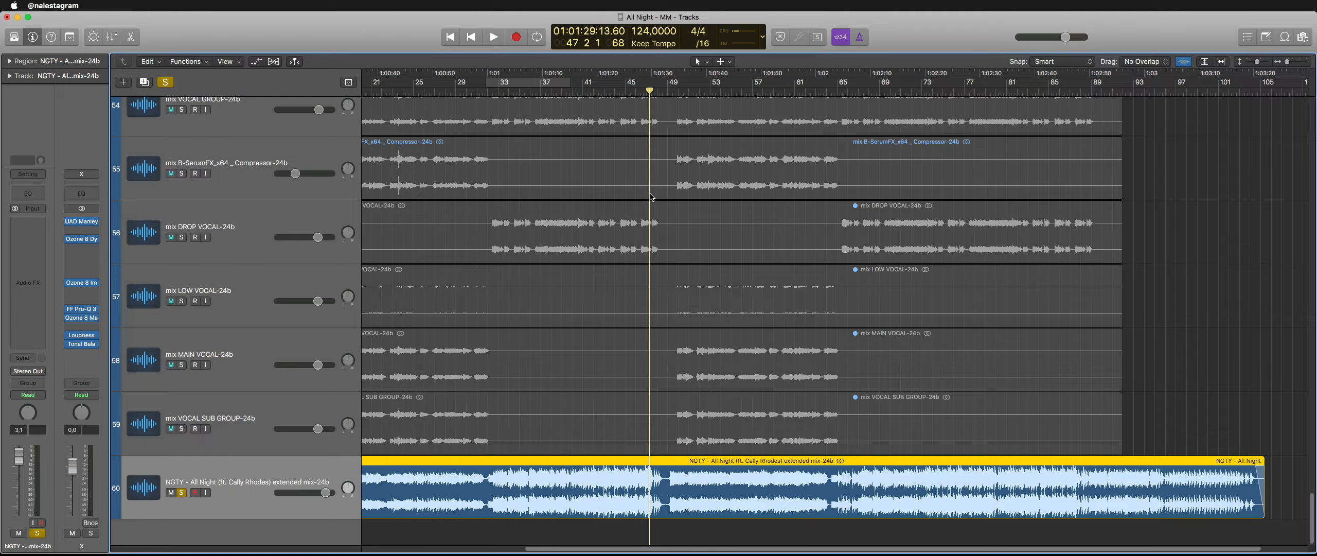
scroll(650, 196, "down", 3)
scroll(652, 197, "left", 3)
scroll(670, 203, "down", 2)
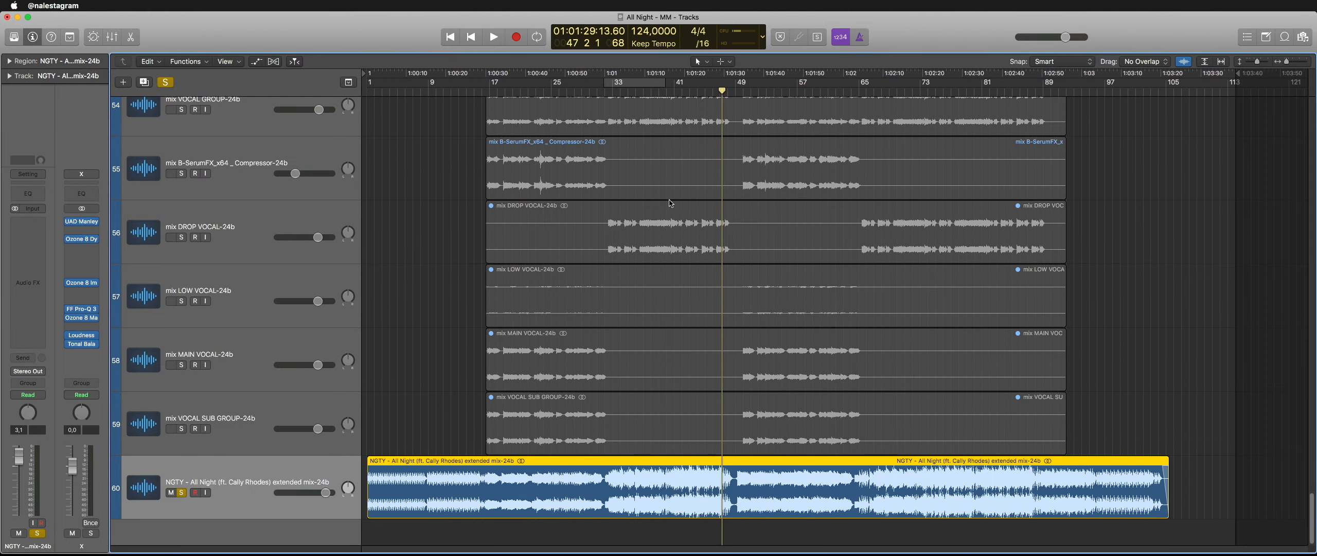
scroll(671, 203, "up", 5)
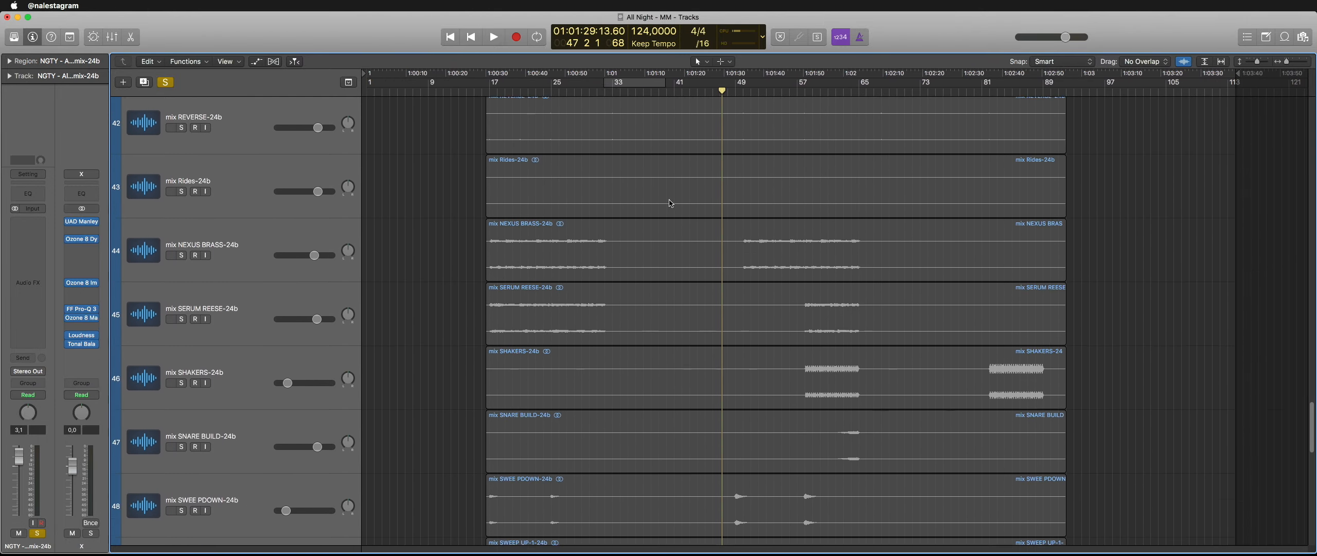
scroll(670, 204, "down", 5)
left_click(1156, 415)
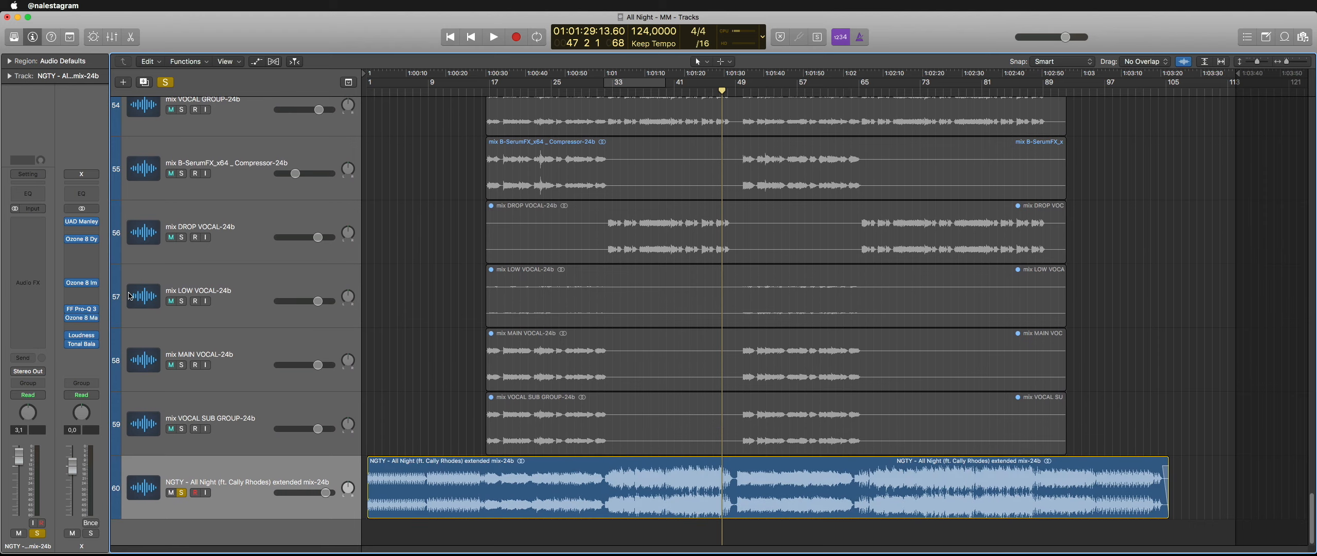
Step: Switch off the plug-ins from UAD Manley to Ozone 8 Maximizer, and move FF Pro-Q 3 below Ozone 8 Imager and the Maximizer above Loudness
mouse_move(70, 225)
left_click_drag(67, 323, 68, 324)
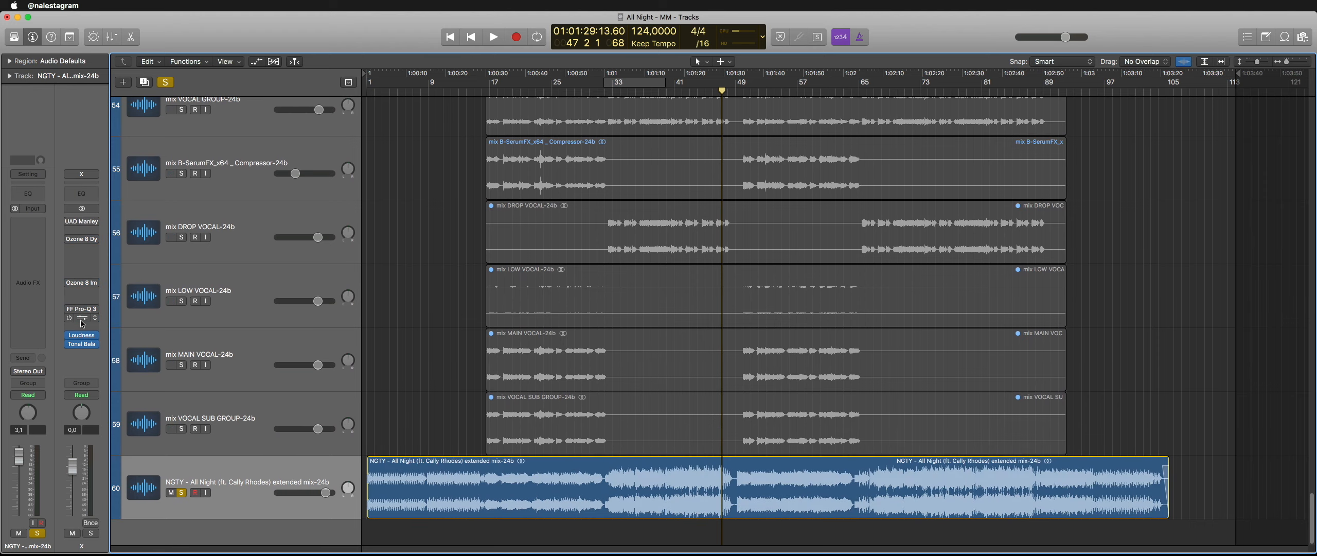
Step: Play from bar 32, re-enable UAD Manley, Ozone 8 Dynamic EQ, Ozone 8 Imager and FF Pro-Q 3 together to compare, and stop
key("space")
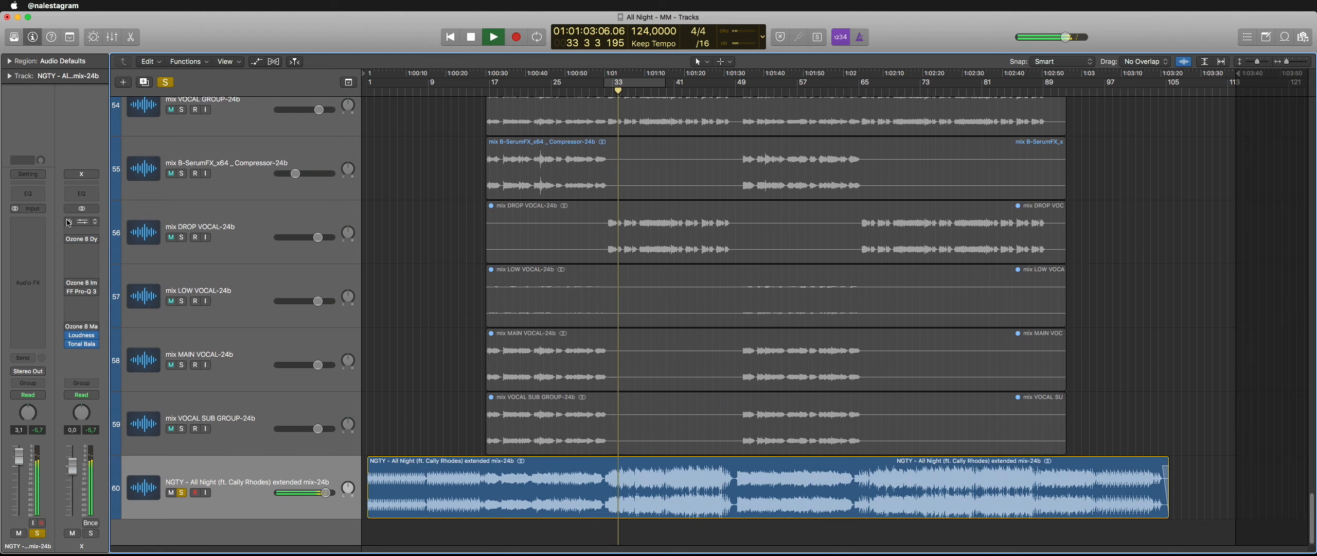
mouse_move(69, 222)
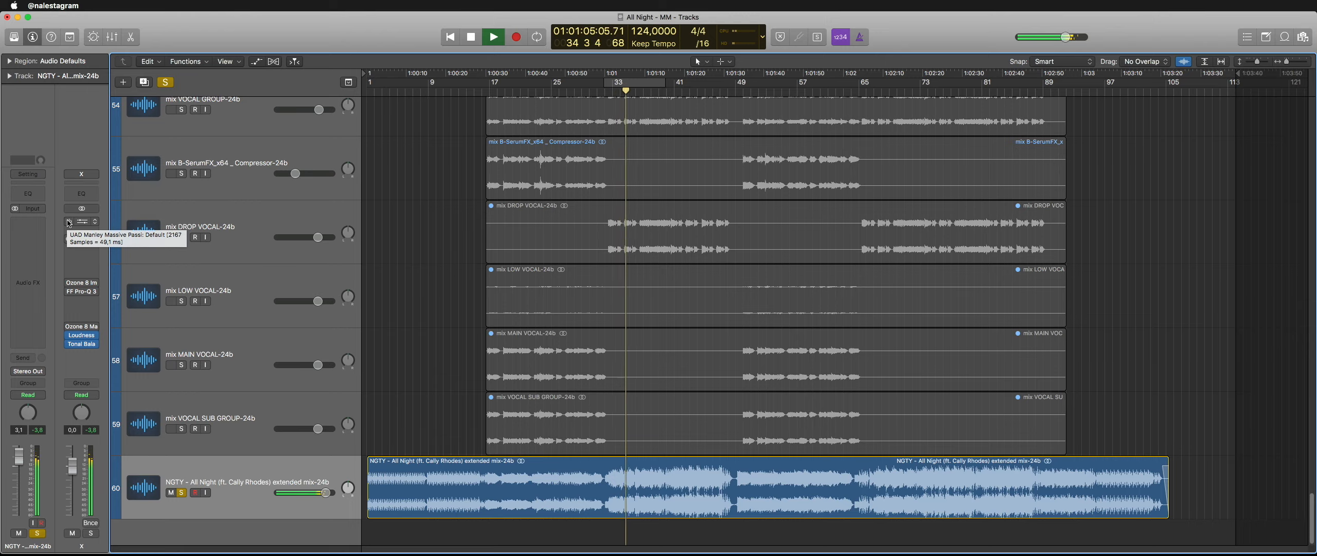
left_click_drag(69, 222, 69, 292)
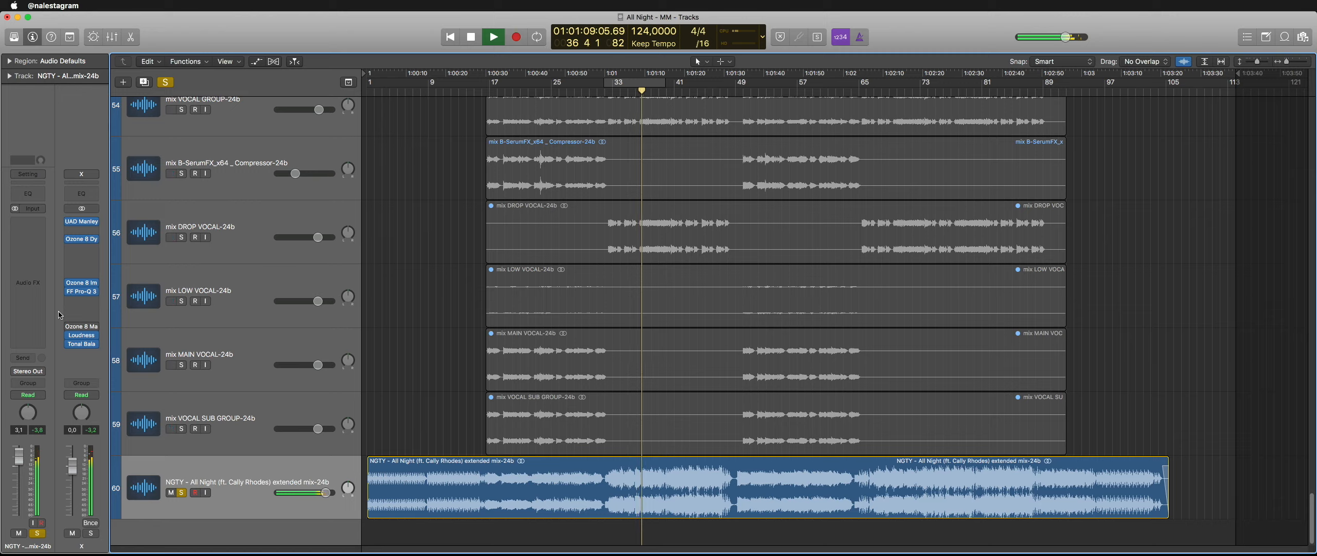
key("space")
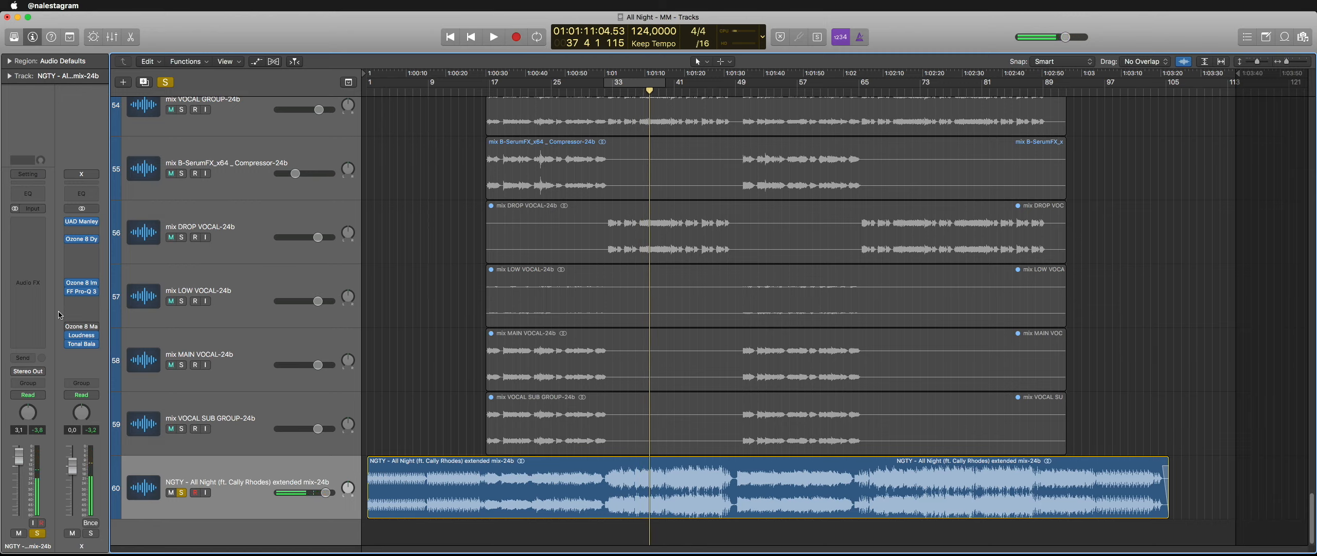
Step: Review the UAD Manley Massive Passive MST settings, close it, and open Ozone 8 Dynamic EQ
left_click(82, 221)
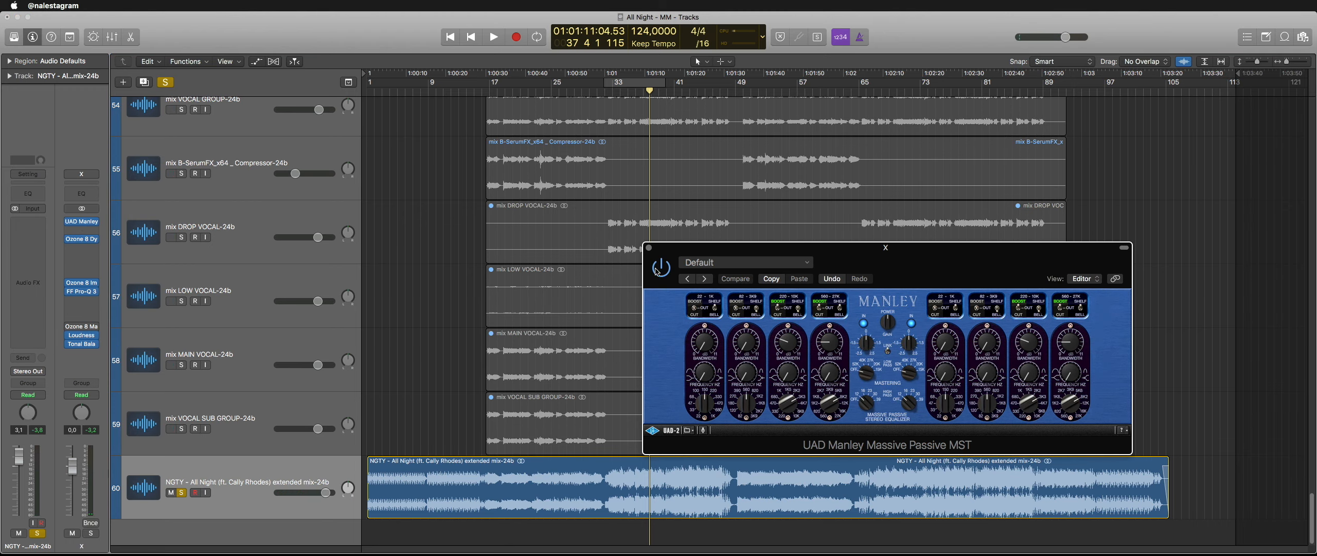
left_click(649, 248)
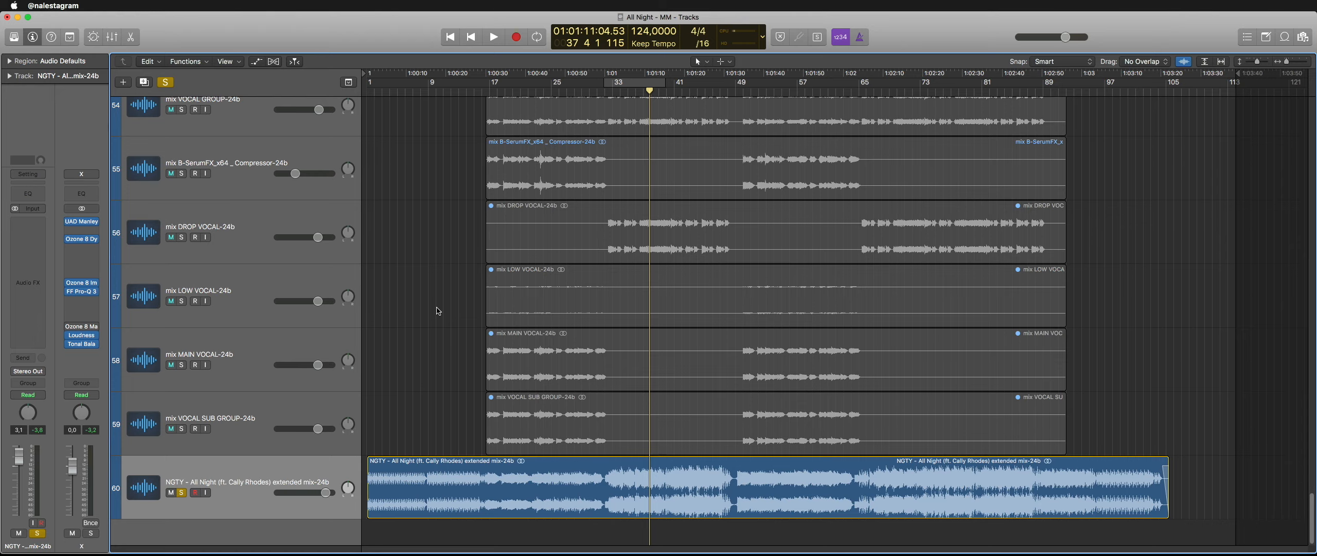
left_click(82, 240)
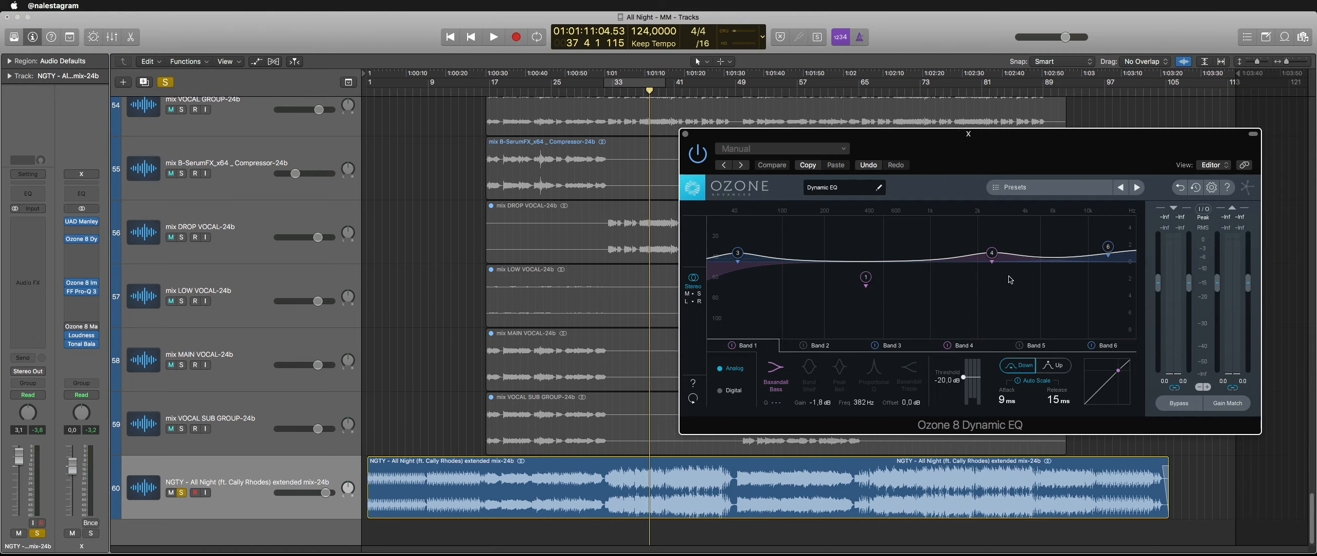
Step: Close Ozone 8 Dynamic EQ, review UAD Manley Massive Passive MST once more, and switch Ozone 8 Maximizer back on
left_click(685, 135)
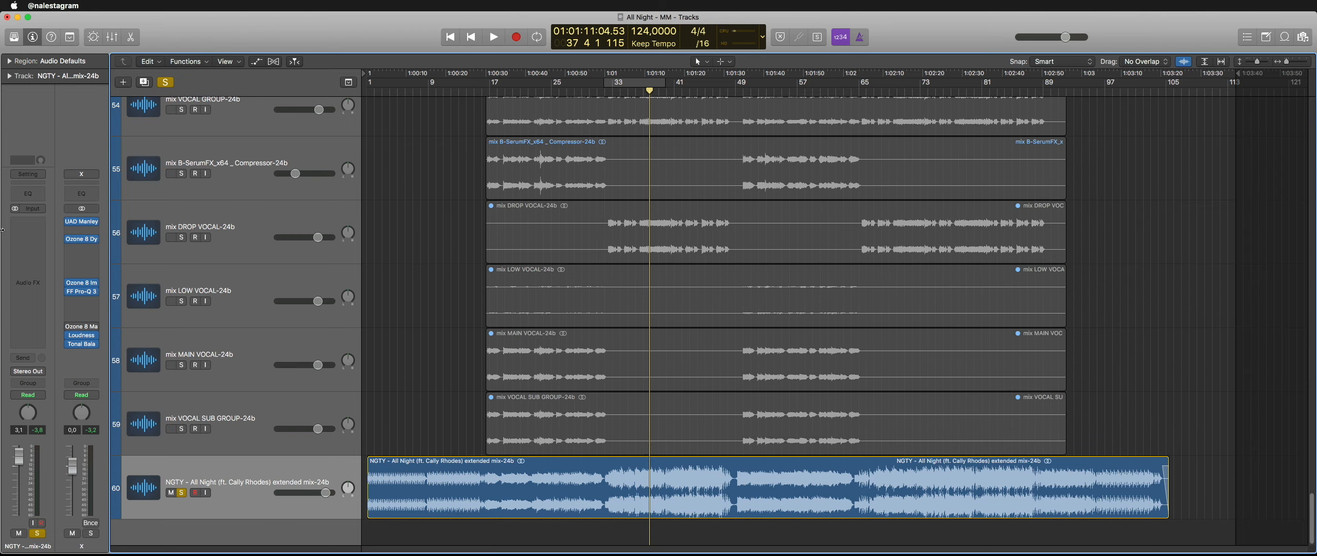
left_click(82, 221)
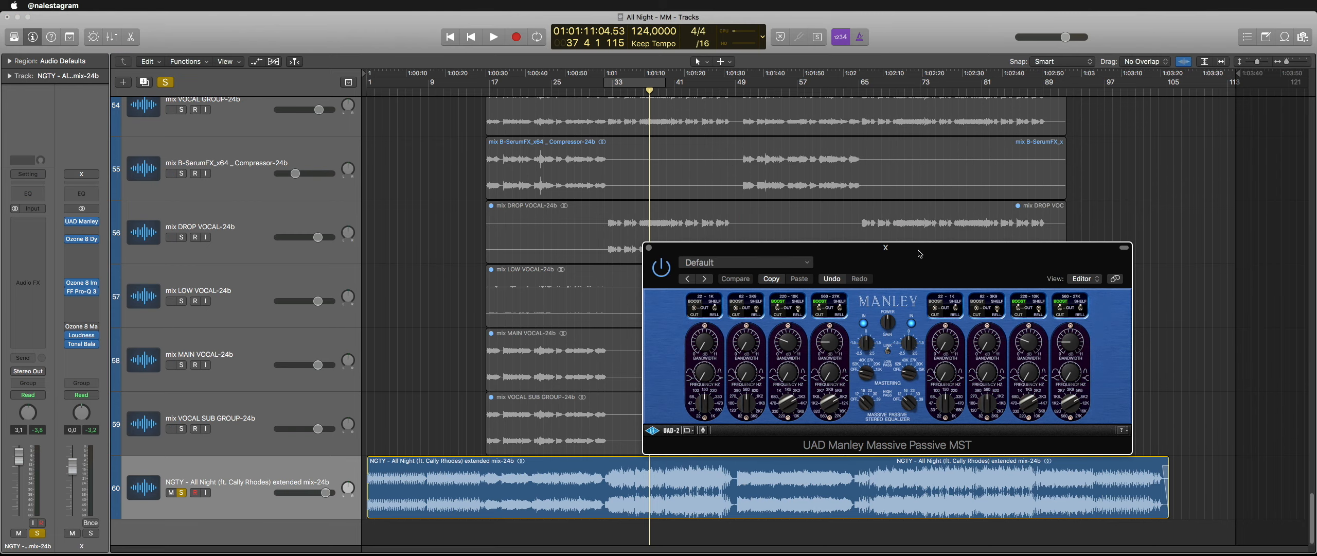
left_click_drag(920, 254, 1033, 251)
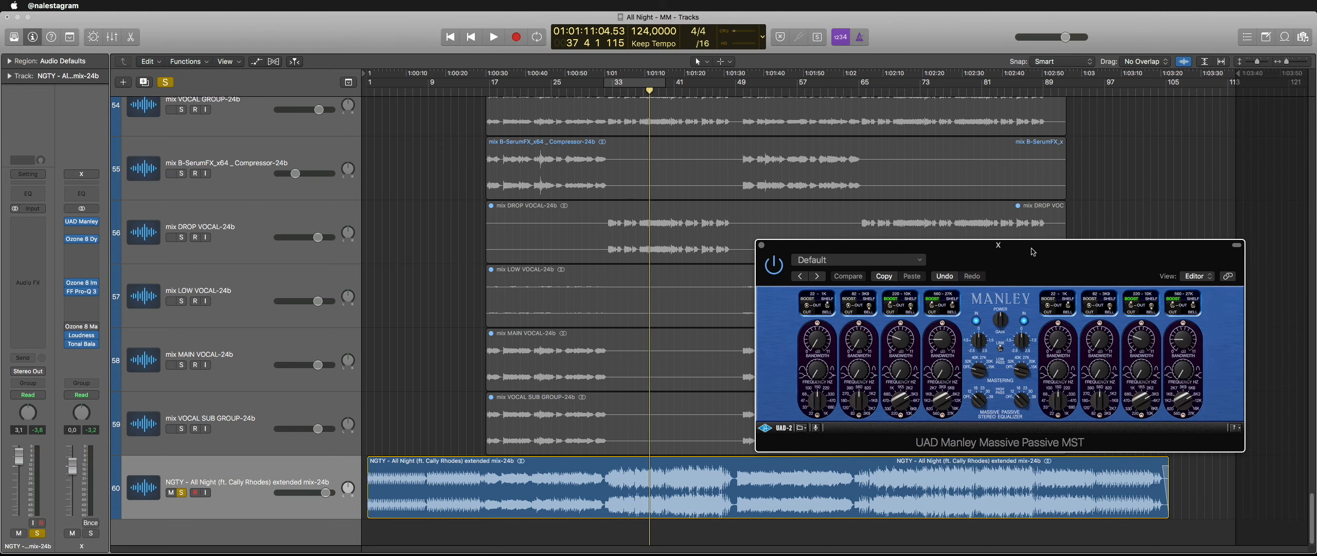
left_click(763, 245)
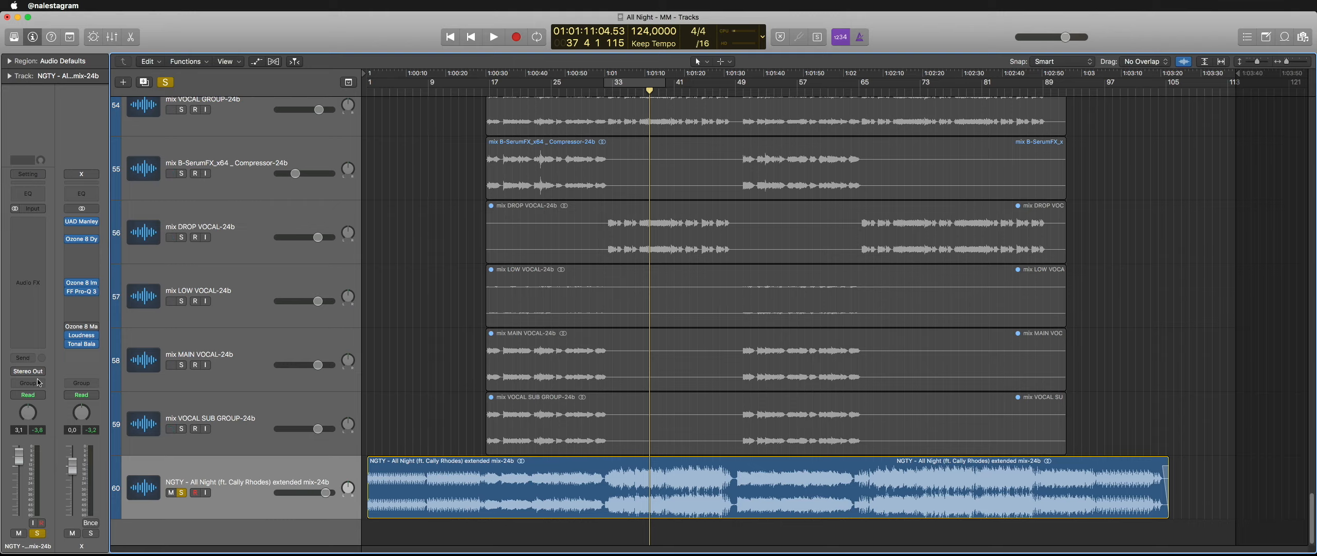
left_click(67, 326)
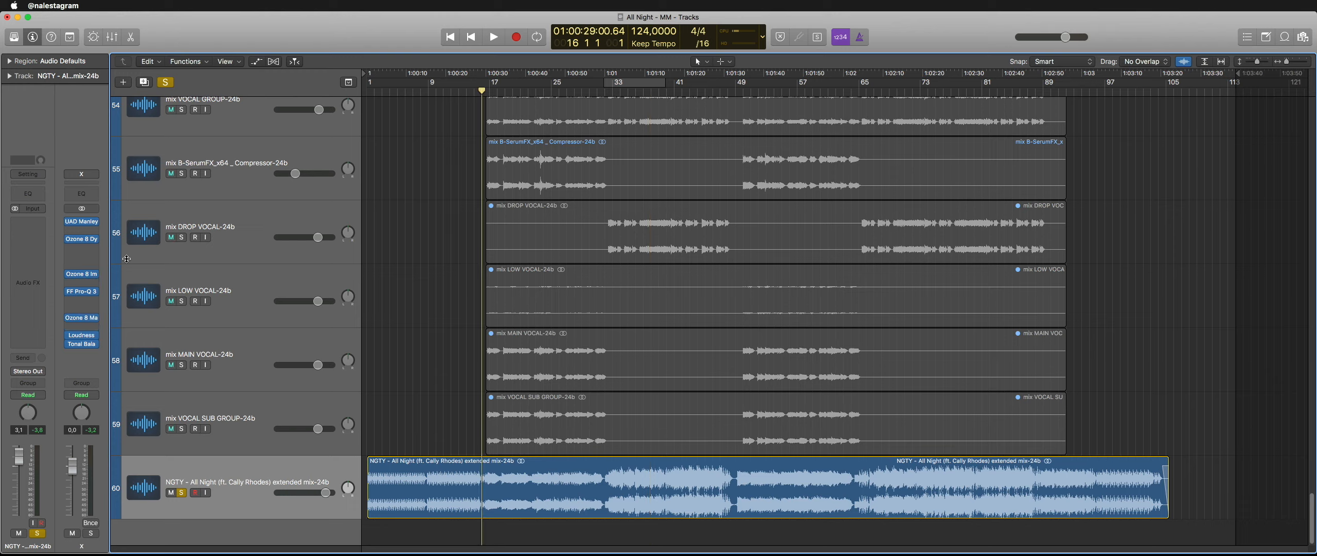
Step: Open UAD Manley Massive Passive MST, Ozone 8 Dynamic EQ and Ozone 8 Imager in chain order to recap their settings
left_click(84, 226)
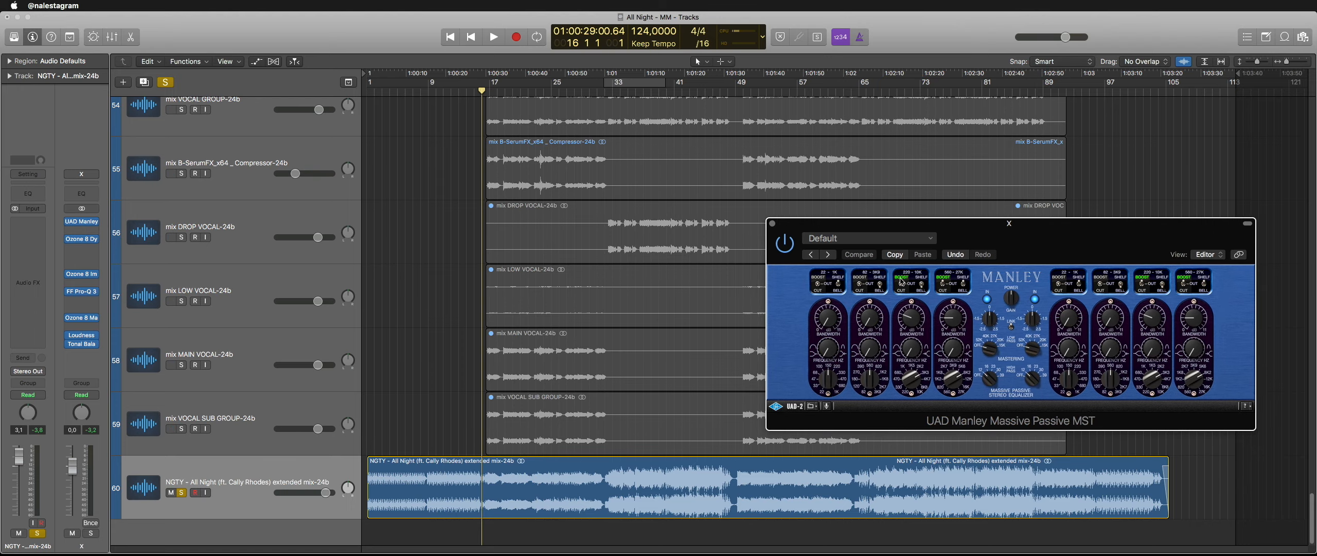
left_click(81, 239)
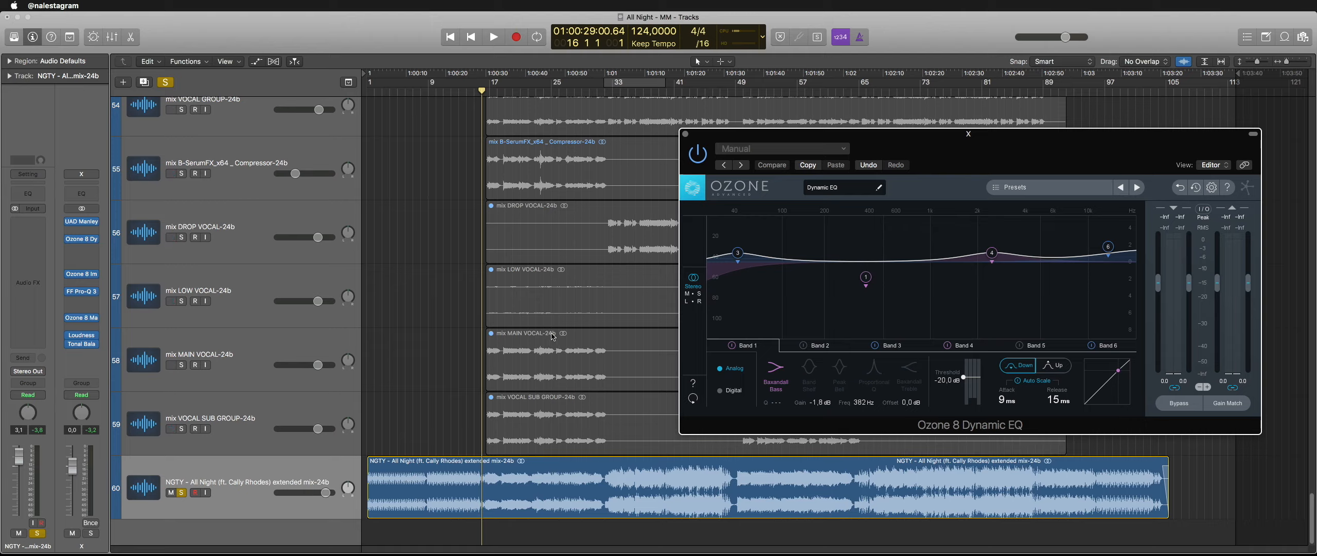
mouse_move(72, 319)
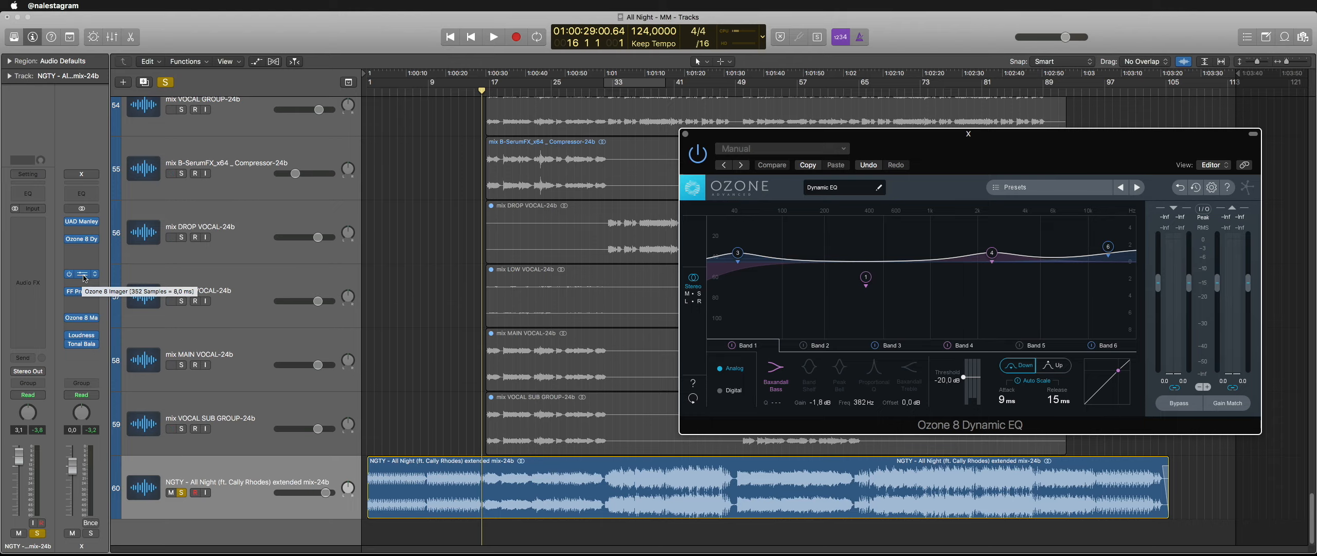
left_click(83, 277)
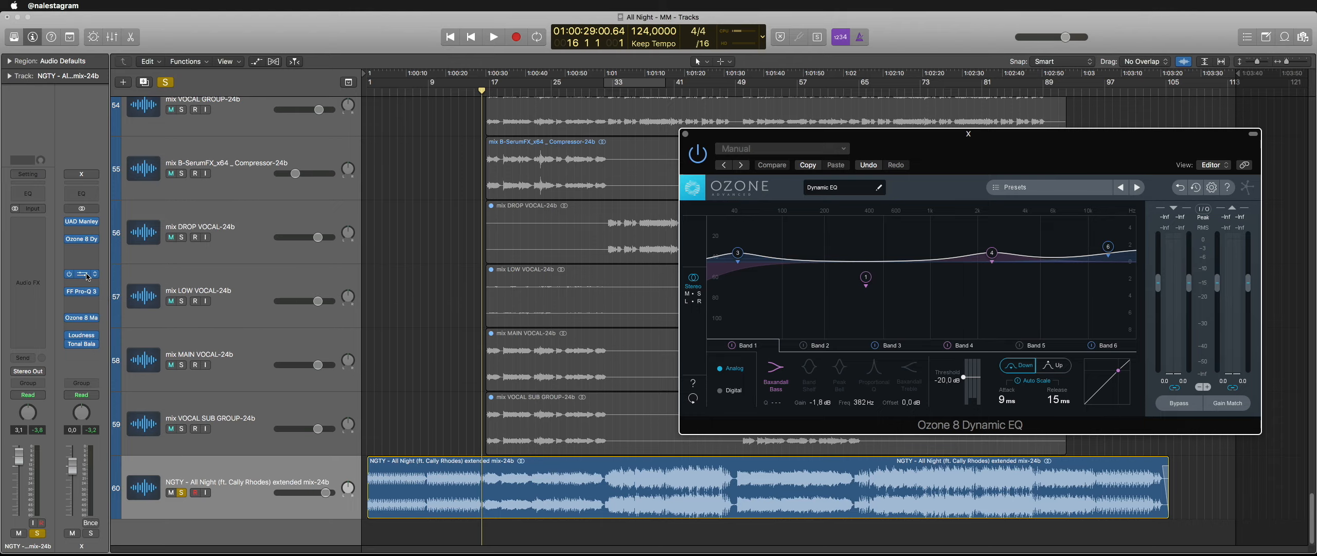
left_click_drag(937, 218, 934, 168)
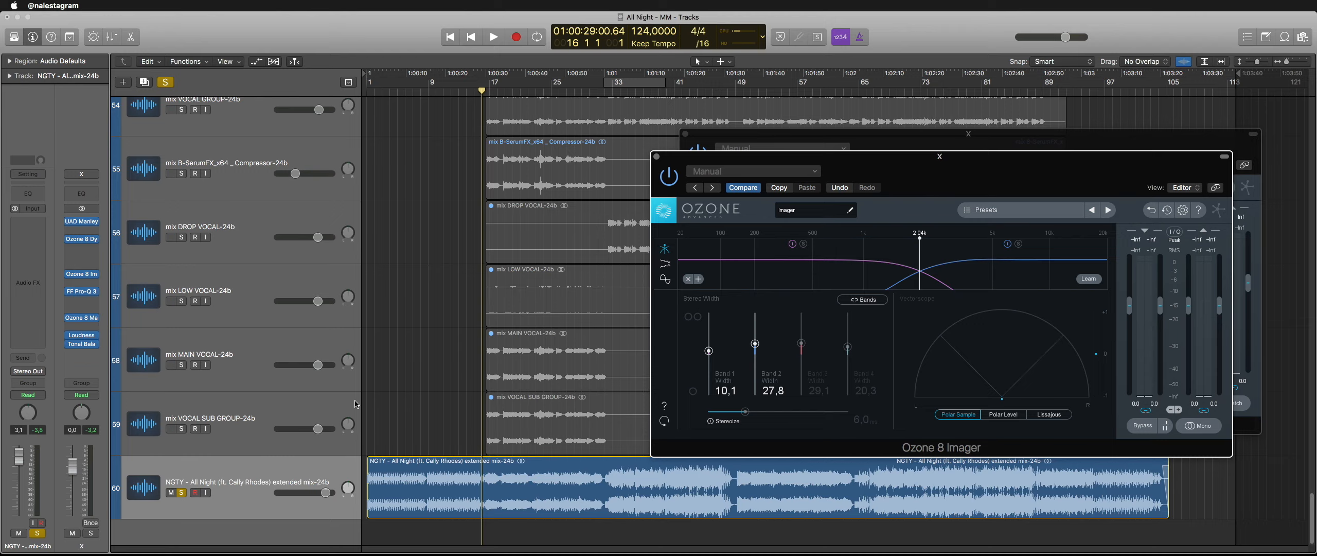
Step: Open FF Pro-Q 3 and Ozone 8 Maximizer to recap the EQ bands and the limiter's threshold
left_click(81, 292)
left_click_drag(864, 114, 941, 122)
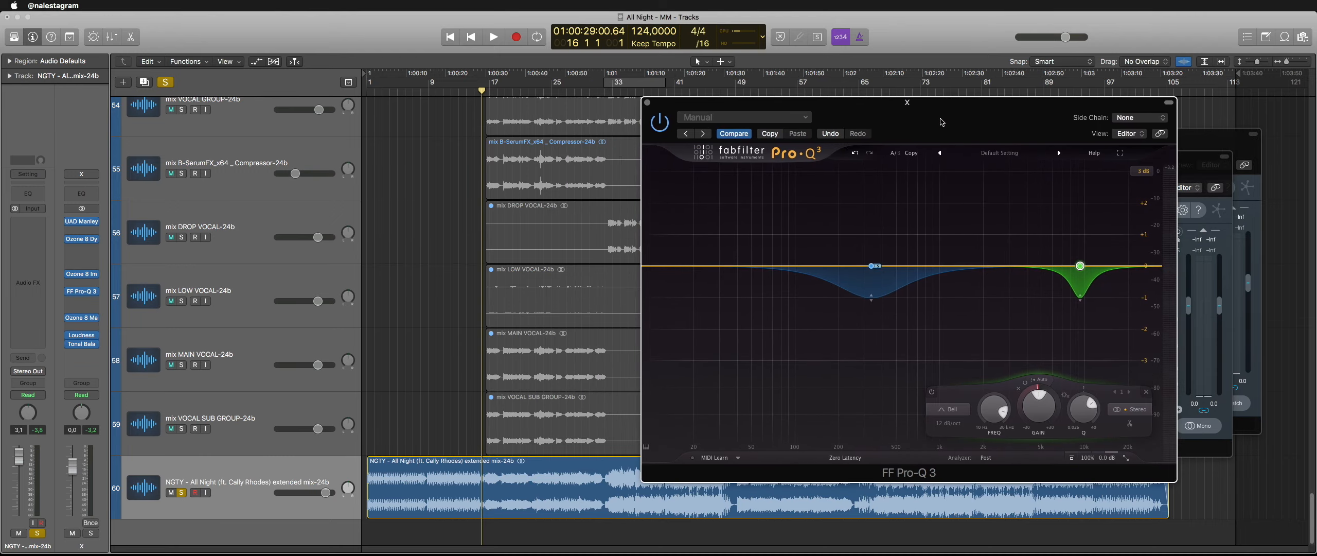
mouse_move(869, 266)
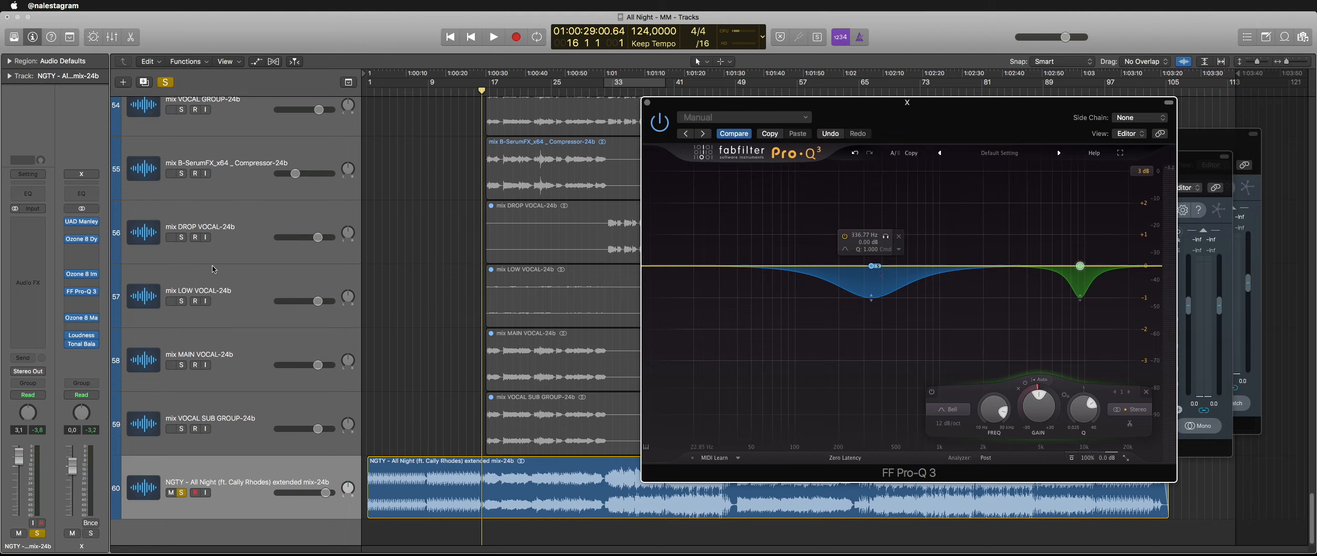
left_click(86, 319)
left_click_drag(432, 47, 1055, 145)
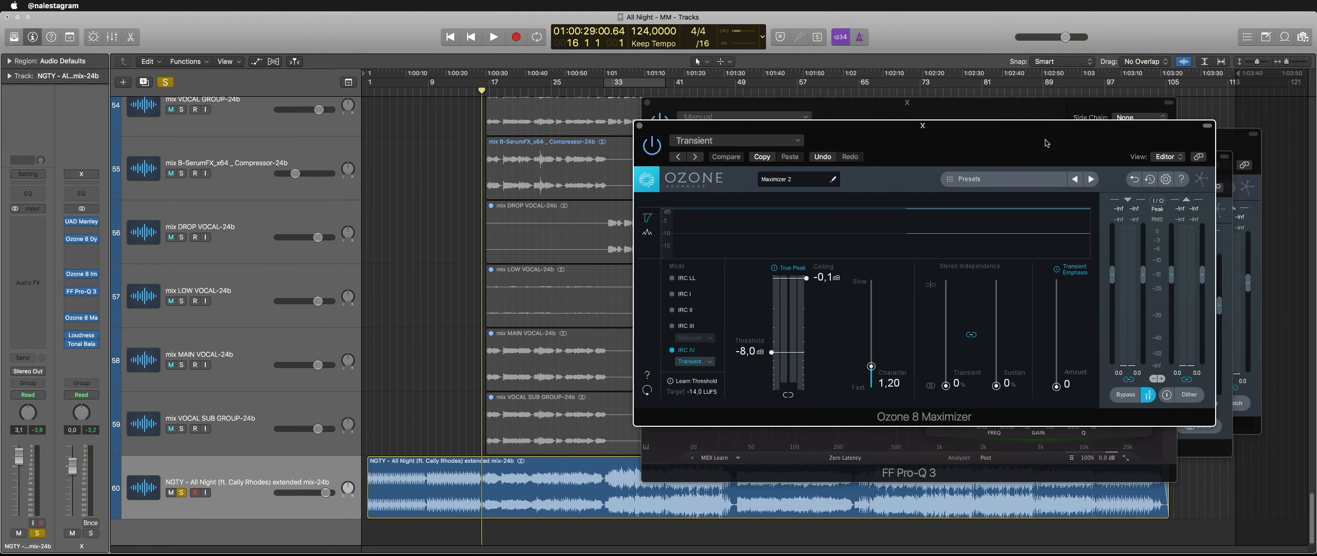
mouse_move(751, 354)
left_mouse_down()
mouse_move(755, 383)
mouse_move(746, 315)
mouse_move(745, 356)
left_mouse_up()
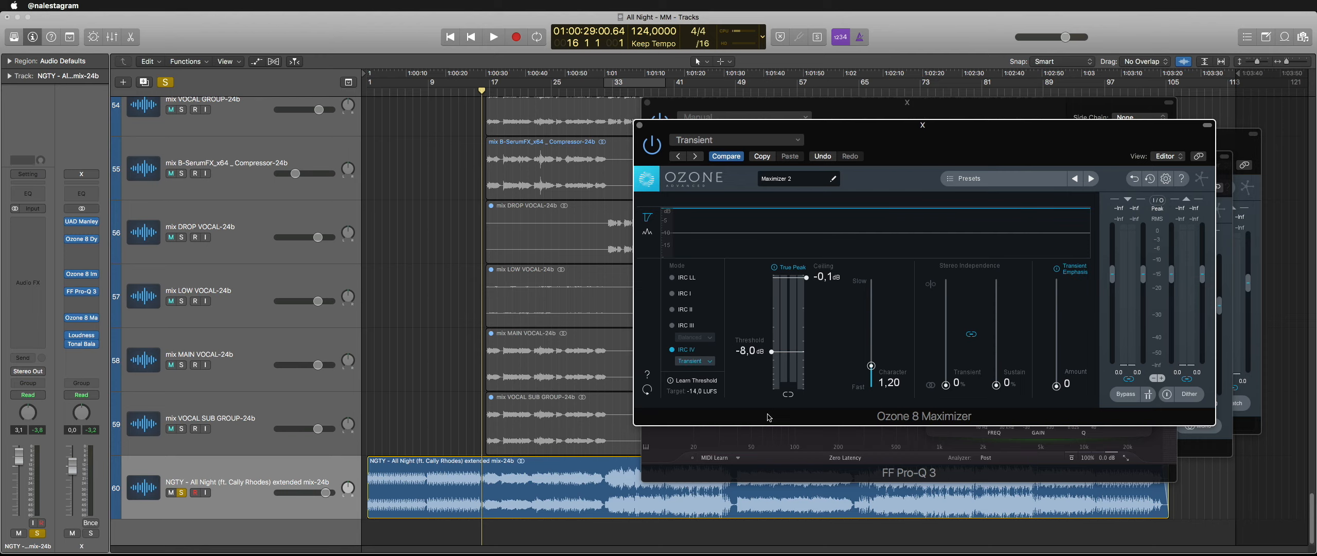
Step: Close all open plug-in windows, from Ozone 8 Maximizer back to UAD Manley Massive Passive MST
left_click(640, 125)
left_click(647, 103)
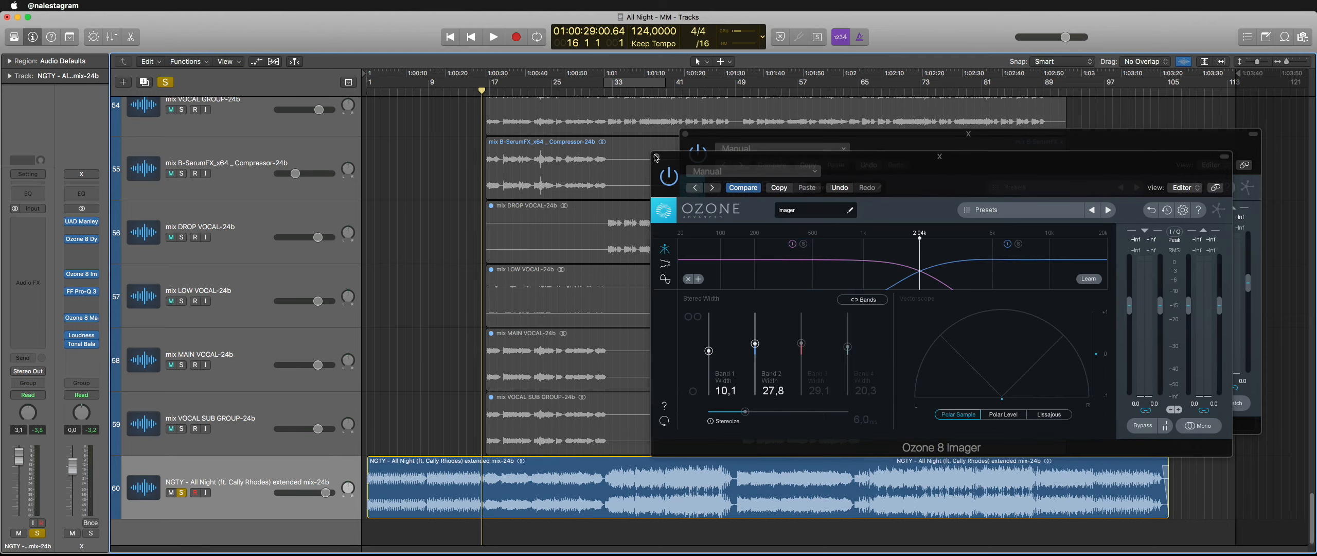
left_click(656, 156)
left_click(685, 133)
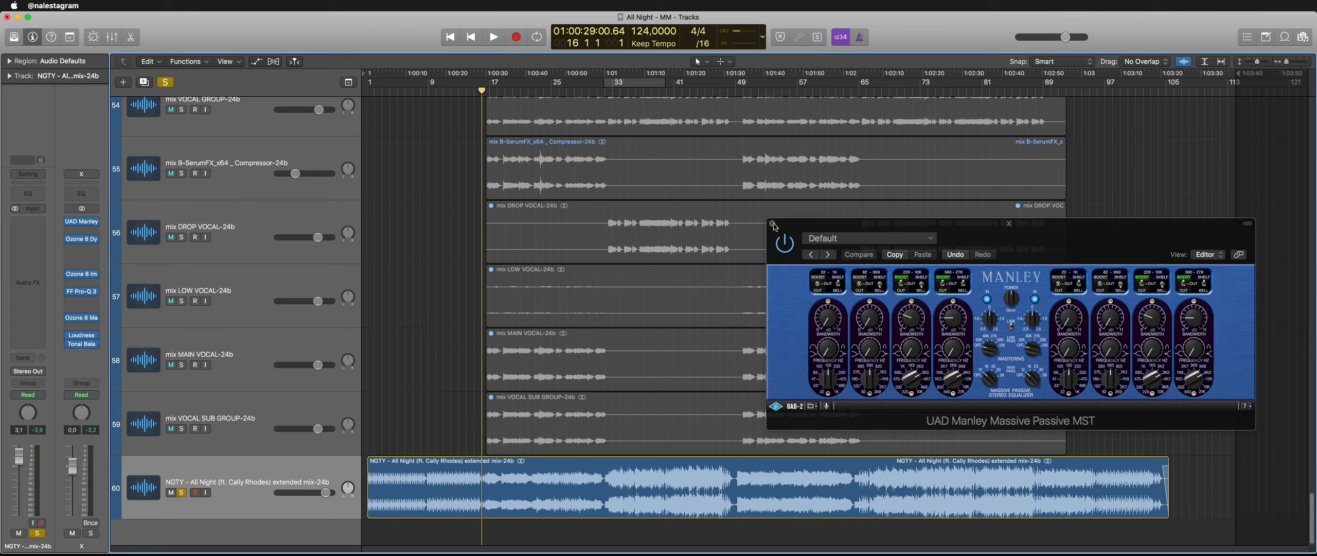
left_click(773, 225)
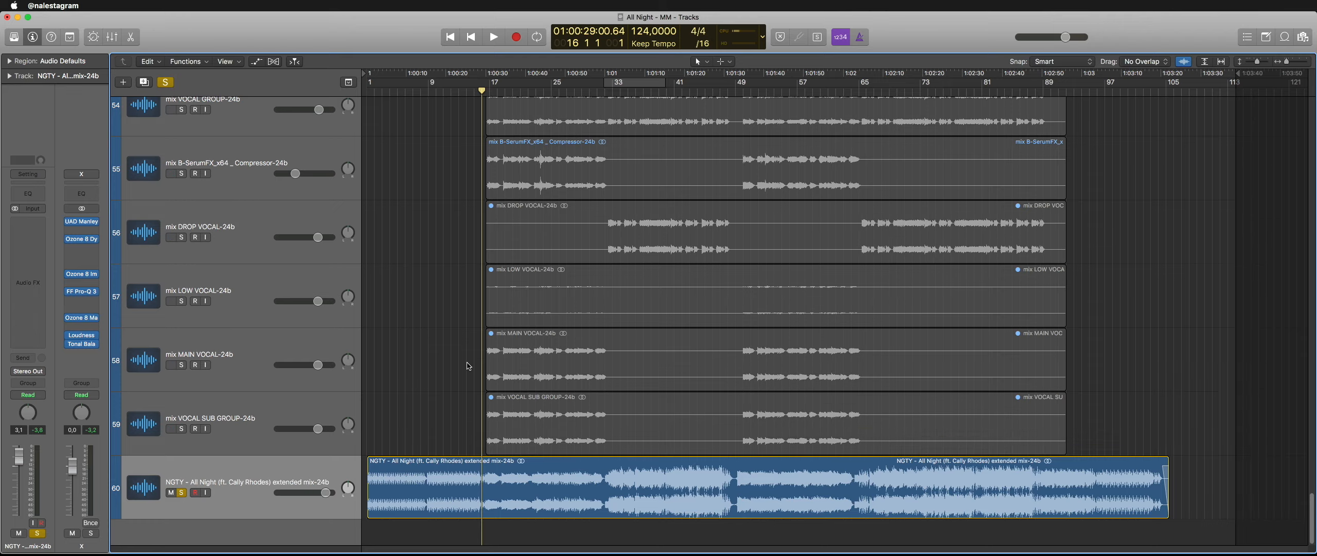